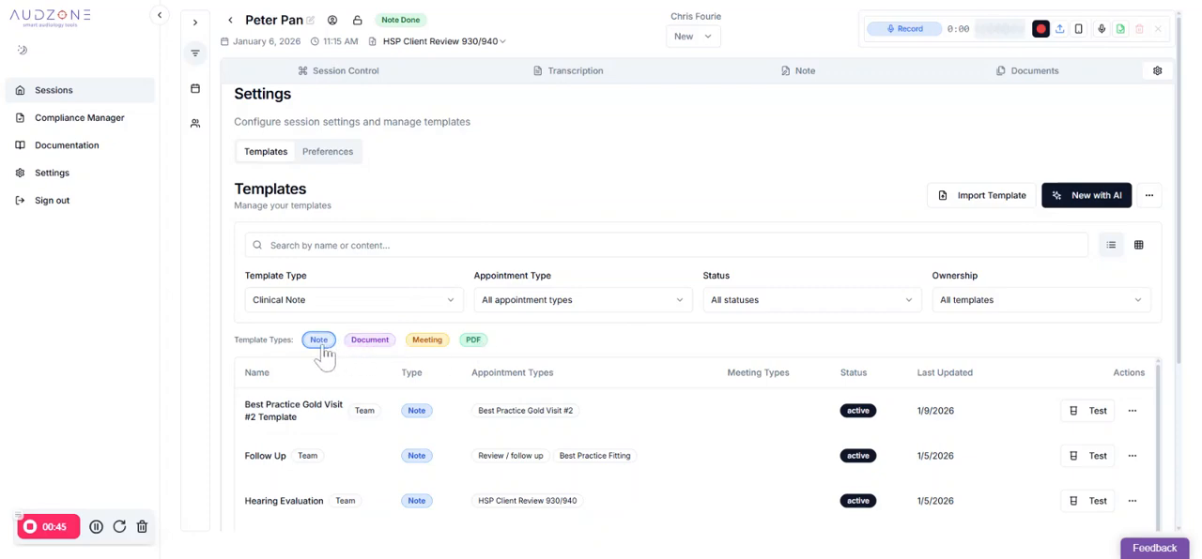
# Review the templates available for generating the session's clinical note, leaving the current choice as it is
pyautogui.click(808, 83)
pyautogui.click(861, 114)
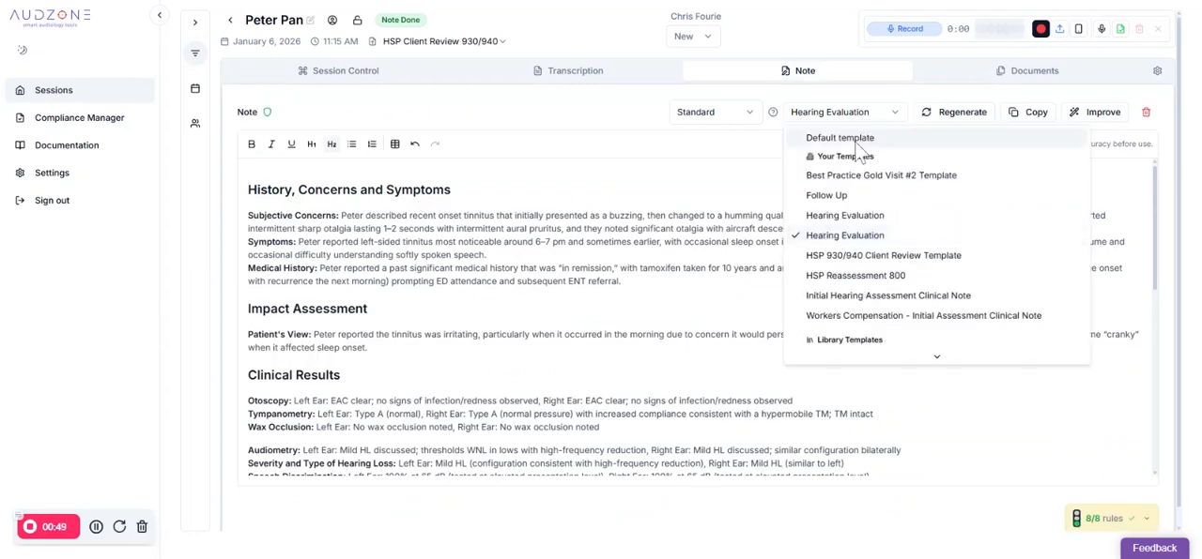
pyautogui.click(1046, 79)
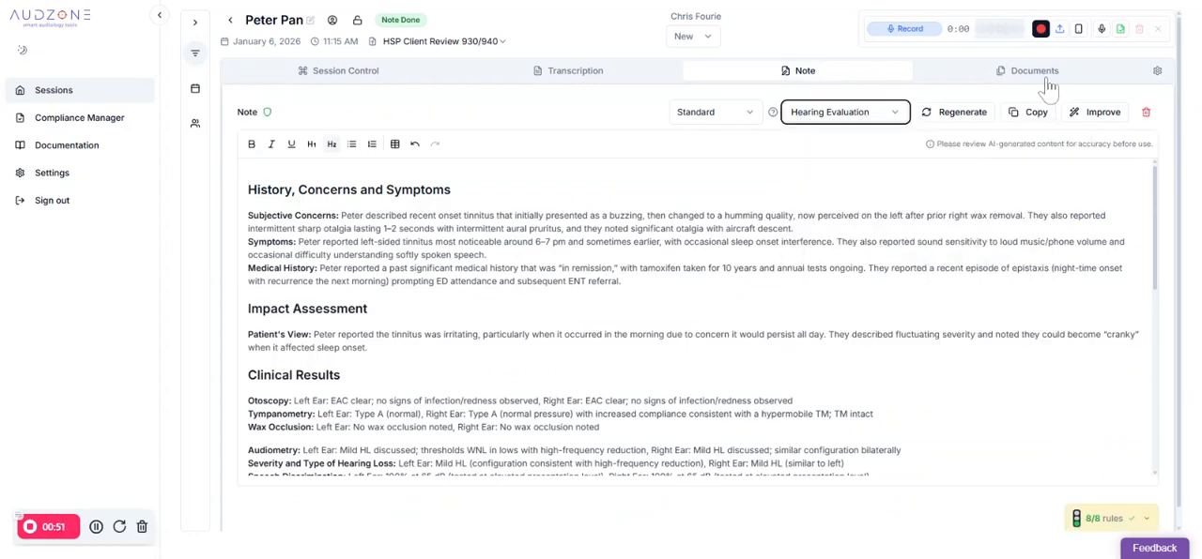
# Review the template choices for creating a new session document, and view the session's fillable forms
pyautogui.click(1097, 109)
pyautogui.click(554, 202)
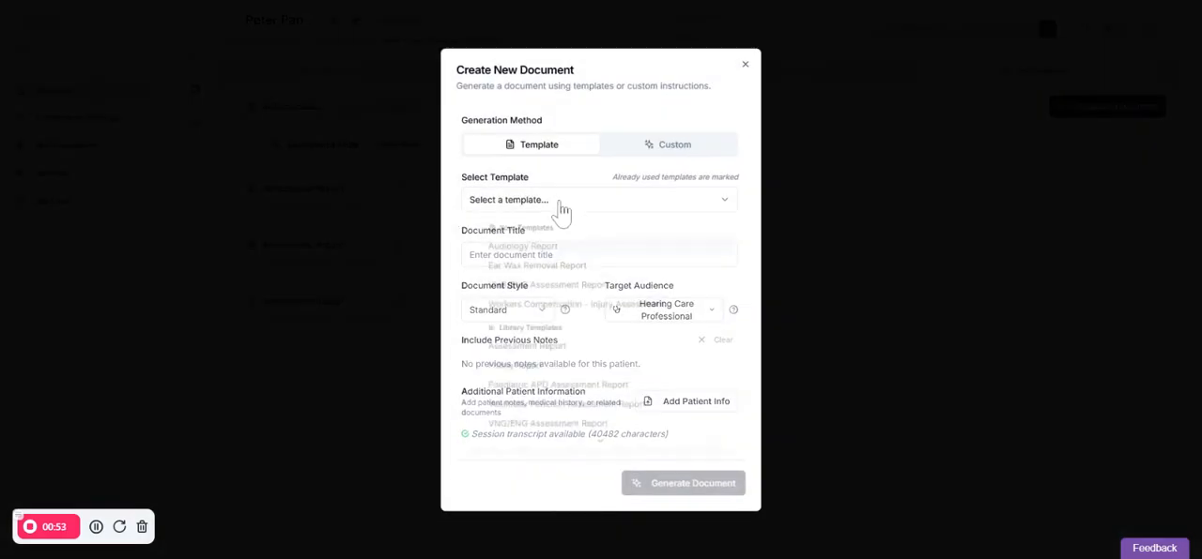
pyautogui.click(978, 117)
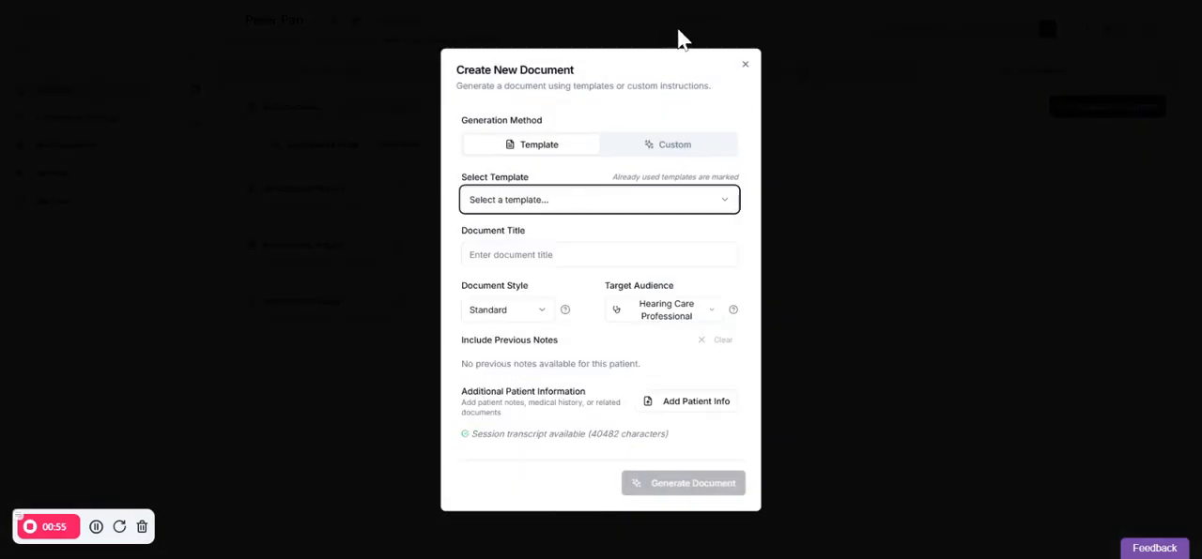
pyautogui.click(744, 66)
pyautogui.click(402, 109)
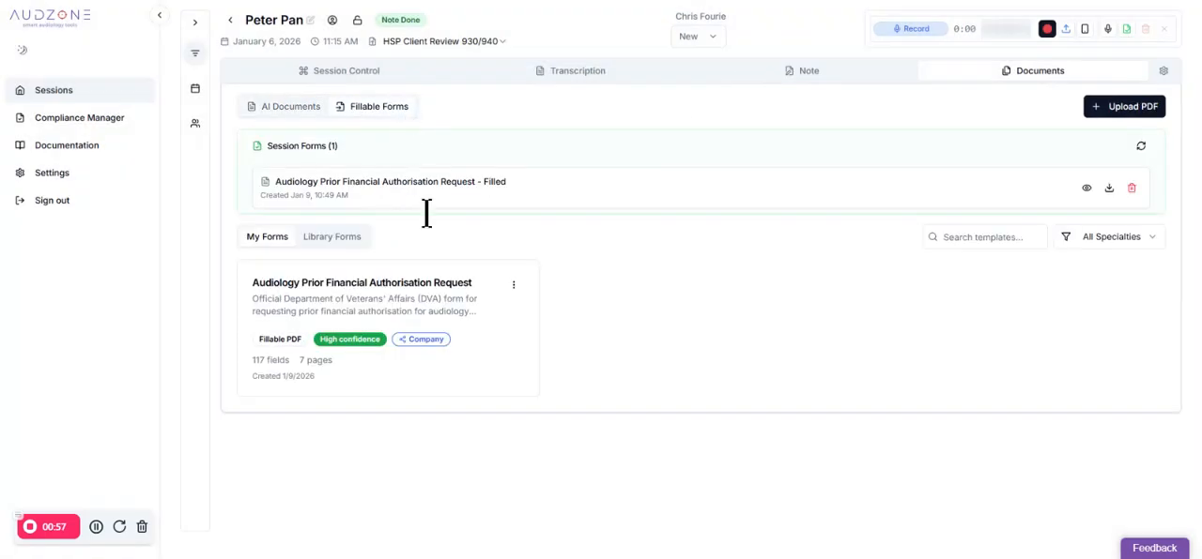
# Open the session's template settings and examine the filter options for template type, appointment type, status and ownership
pyautogui.click(1163, 71)
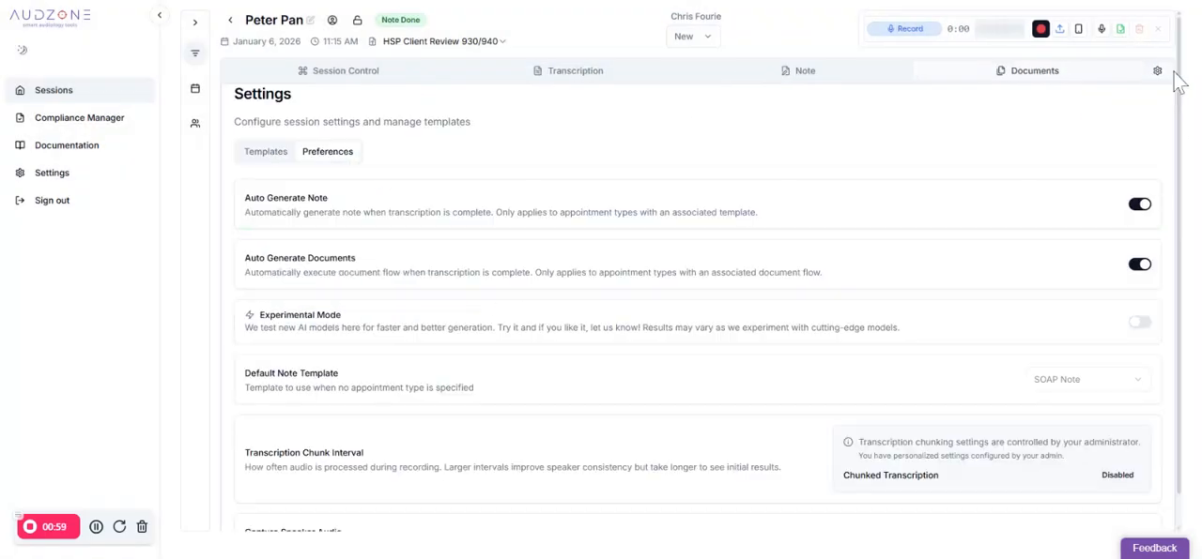
pyautogui.click(281, 155)
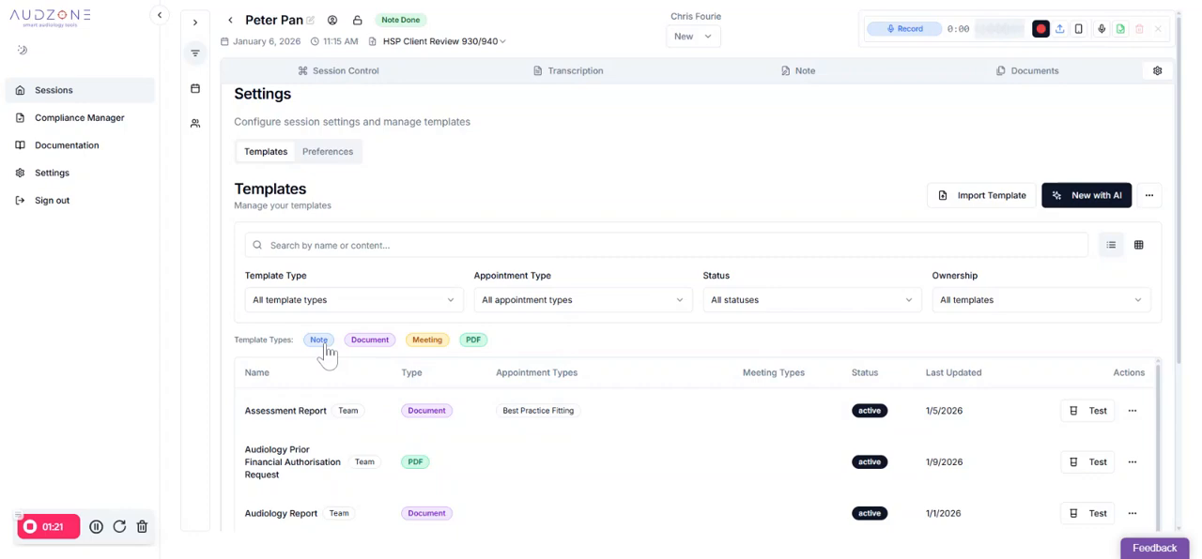
pyautogui.click(381, 310)
pyautogui.click(381, 310)
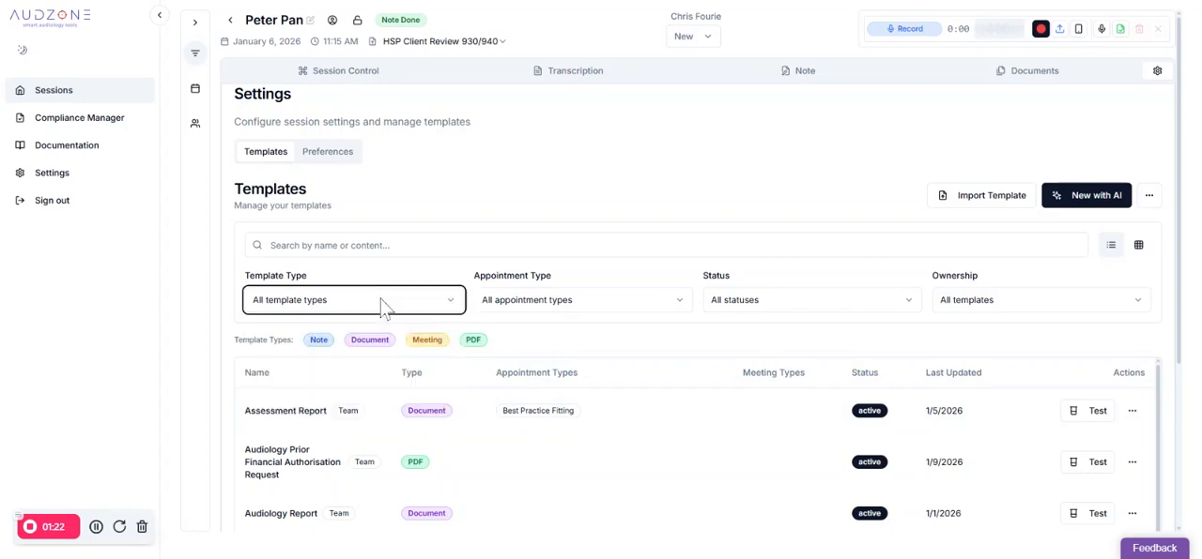
pyautogui.click(537, 309)
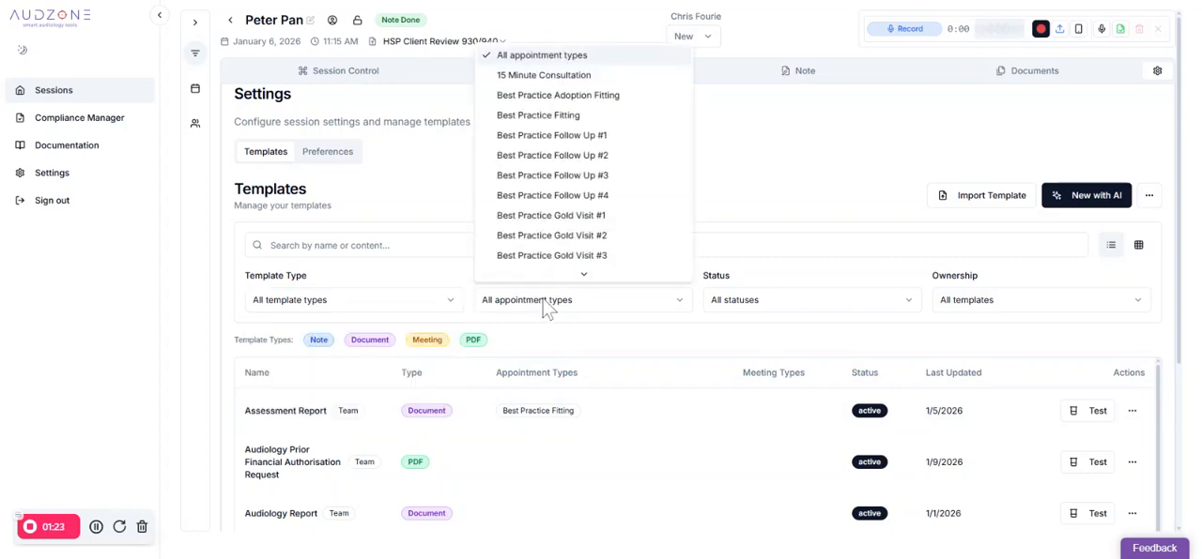
pyautogui.click(823, 180)
pyautogui.click(771, 309)
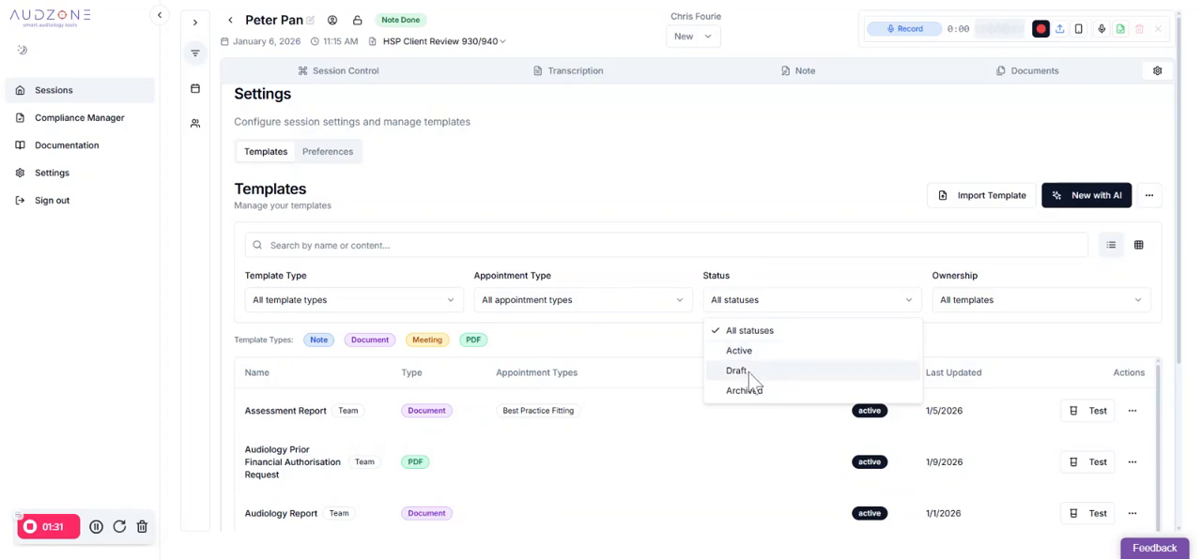
pyautogui.click(780, 263)
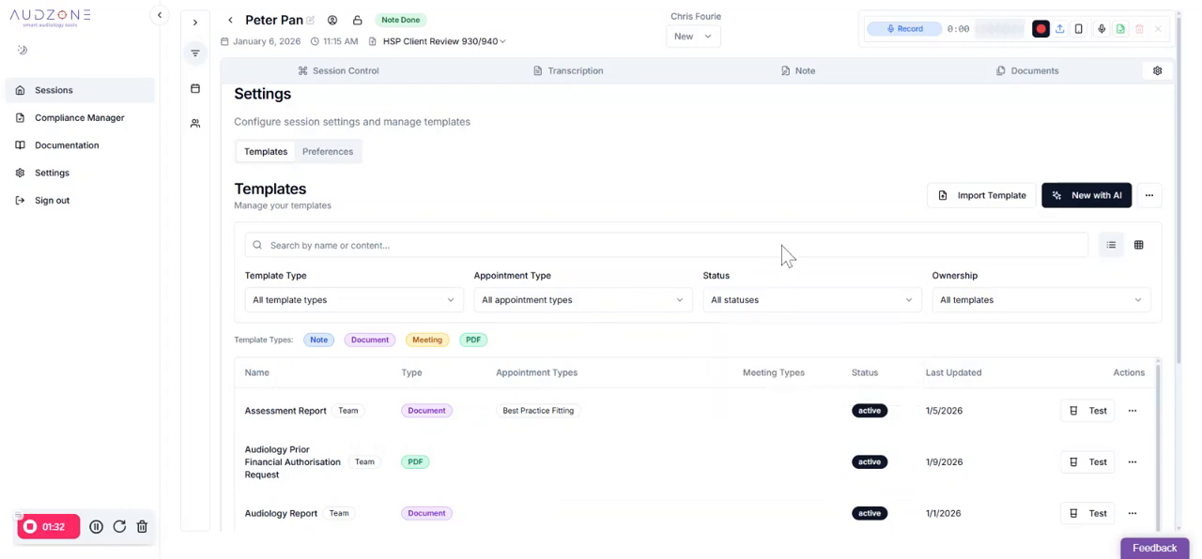
pyautogui.click(1048, 307)
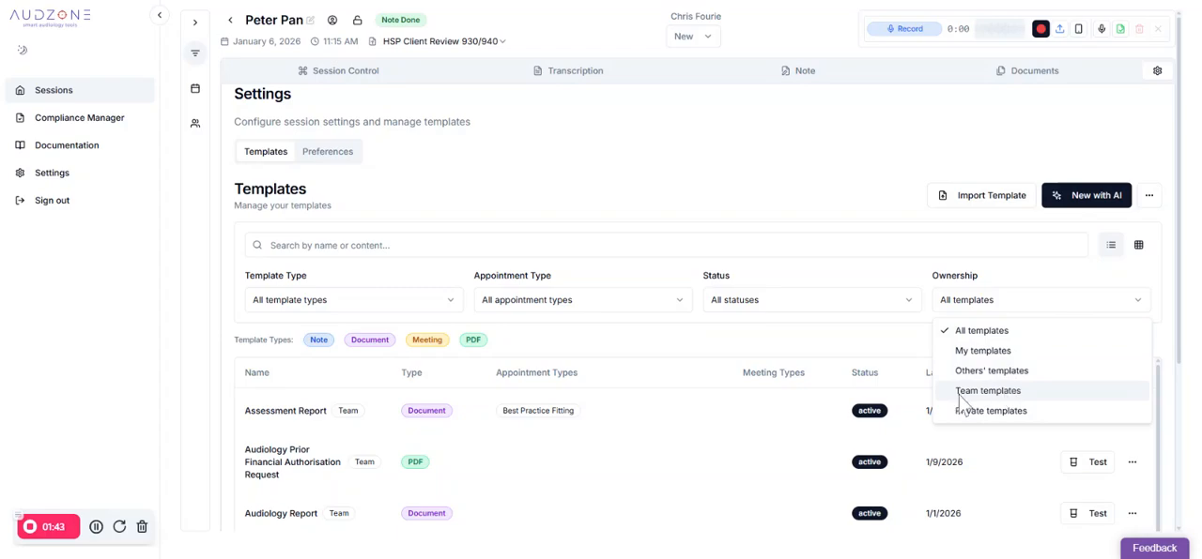
pyautogui.click(671, 200)
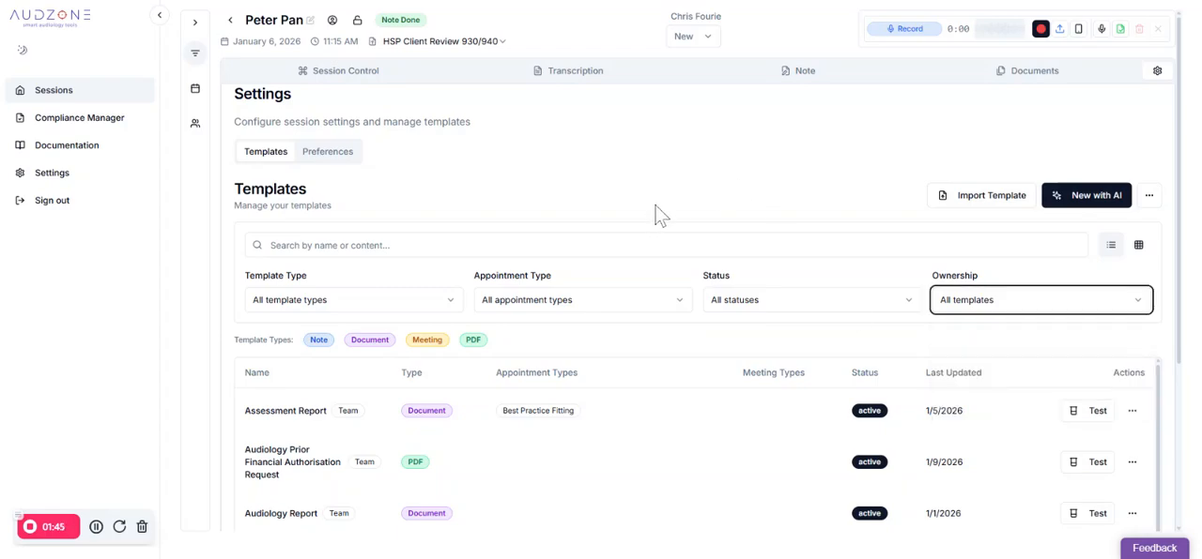
# Look through the template list and examine the actions available for the Assessment Report template
pyautogui.scroll(-1, 608, 362)
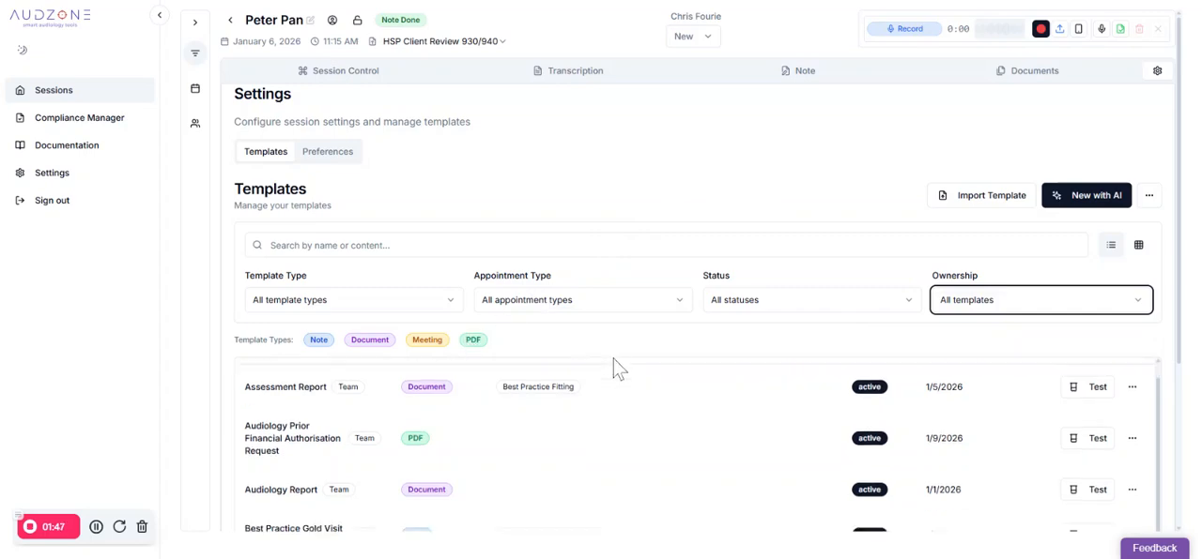
pyautogui.scroll(1, 615, 381)
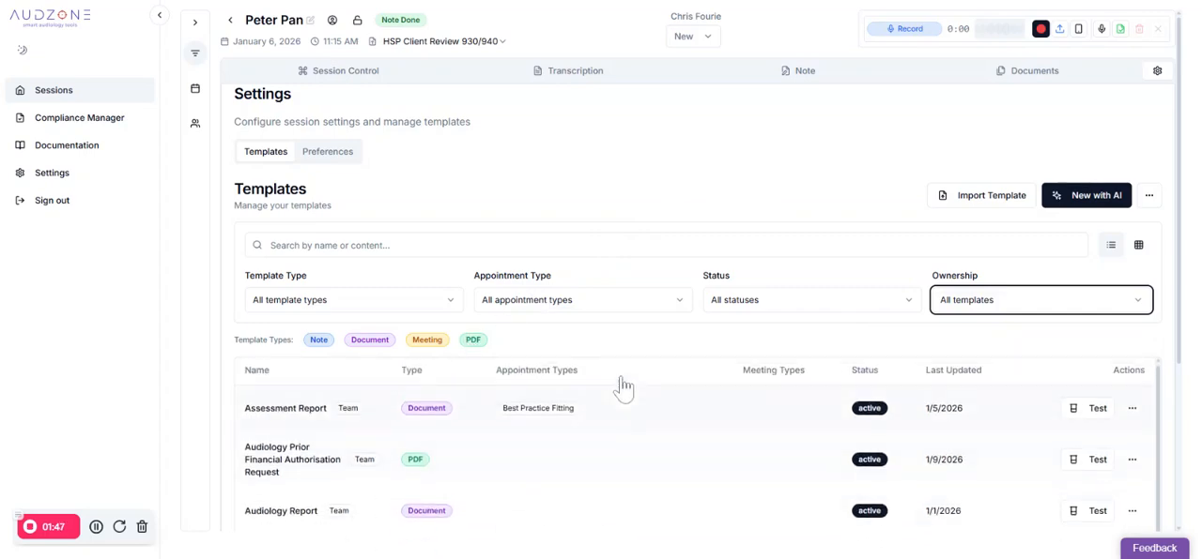
pyautogui.click(1131, 412)
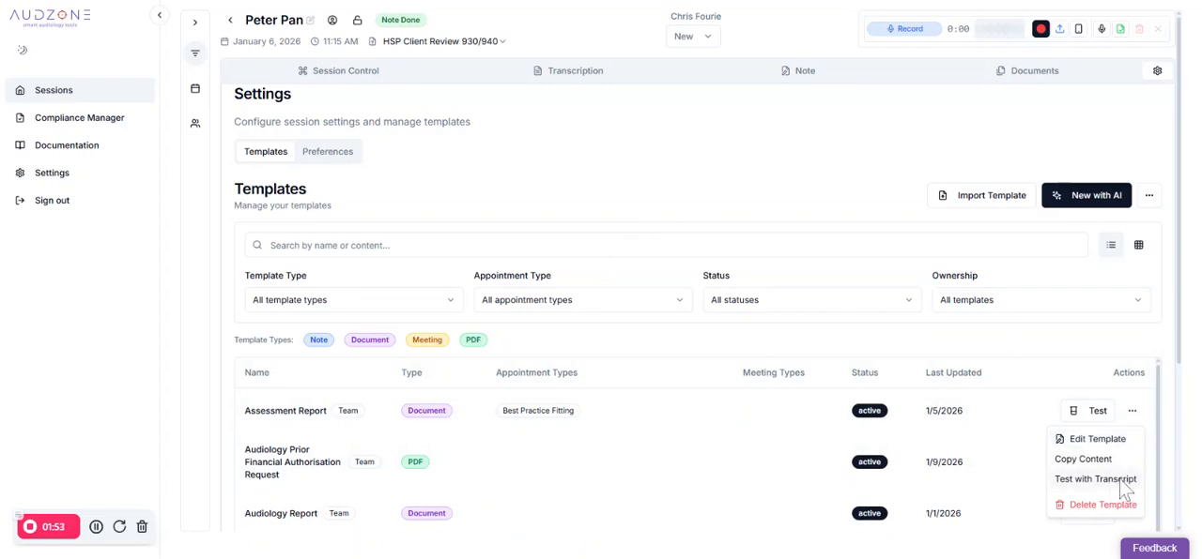
pyautogui.click(654, 411)
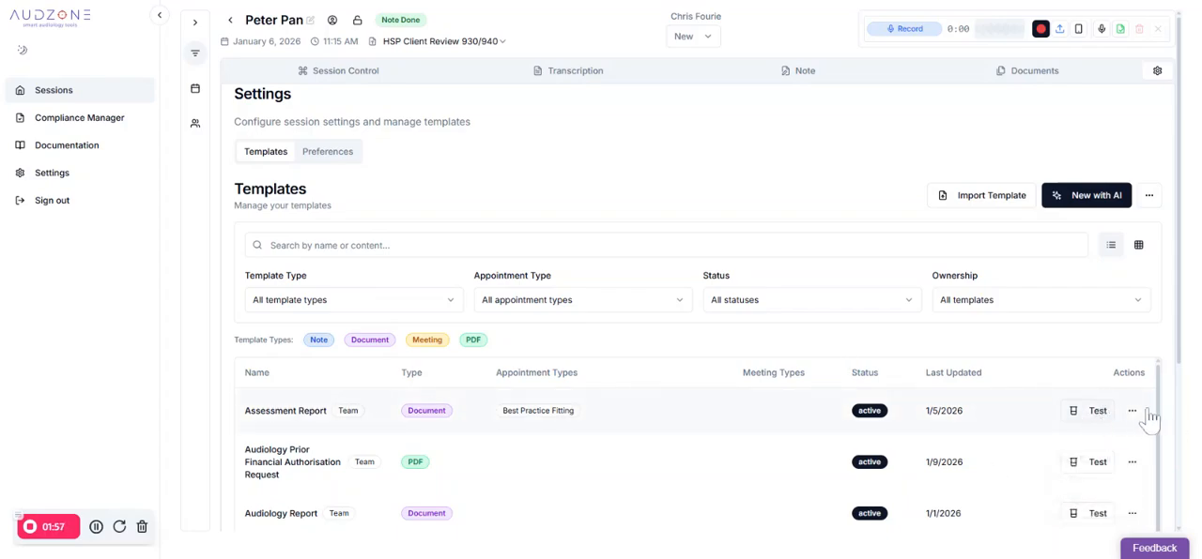
# Filter the templates to clinical notes and open the details of the Best Practice Gold Visit #2 Template
pyautogui.click(331, 341)
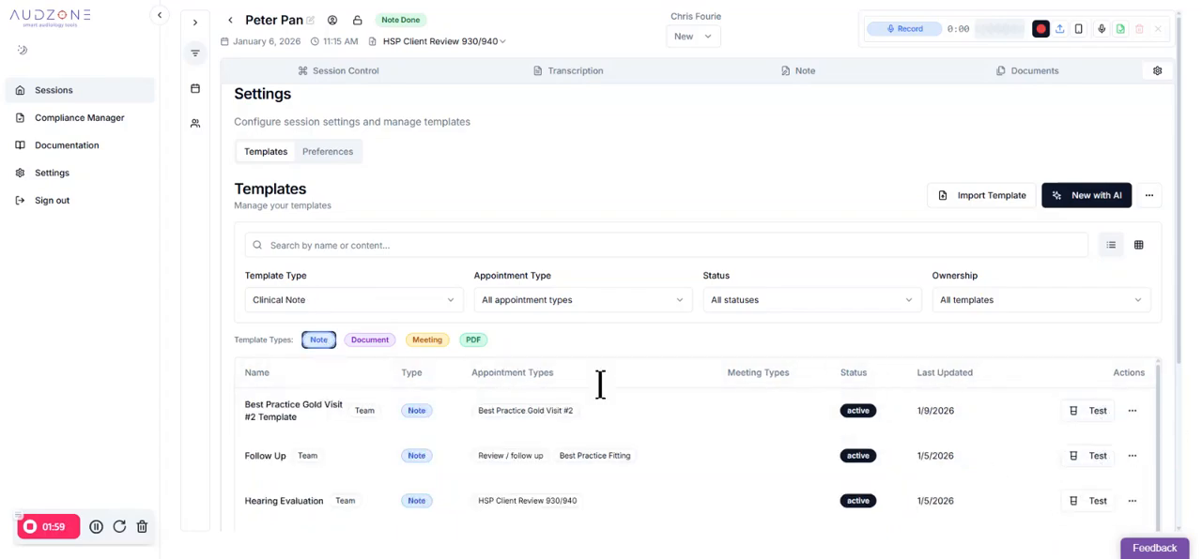
pyautogui.click(613, 416)
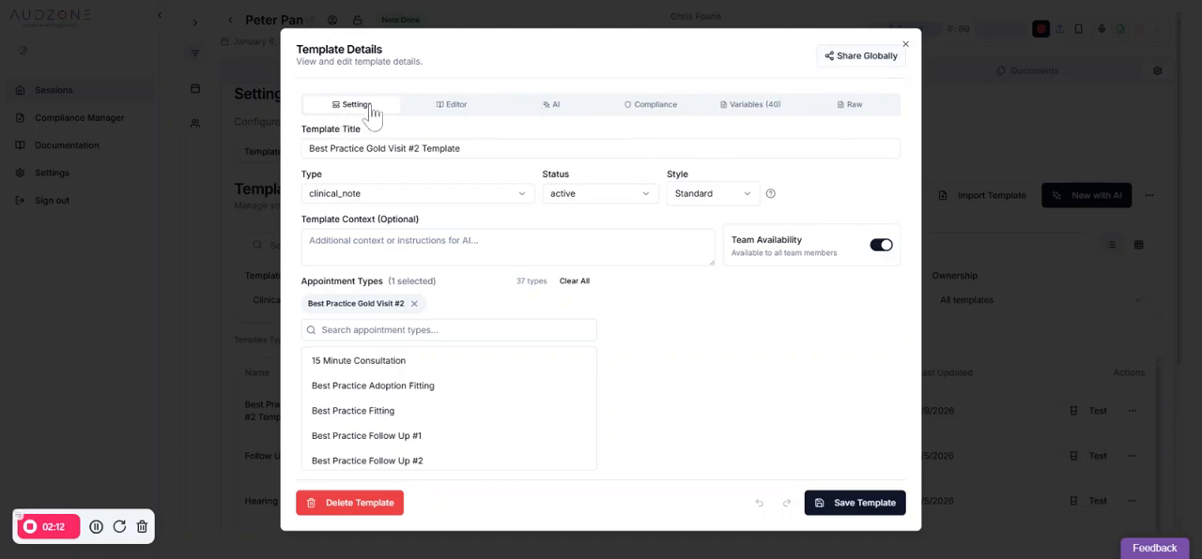
# Examine the template's title, type options, style options and optional context field without changing them
pyautogui.moveTo(498, 150); pyautogui.dragTo(293, 153)
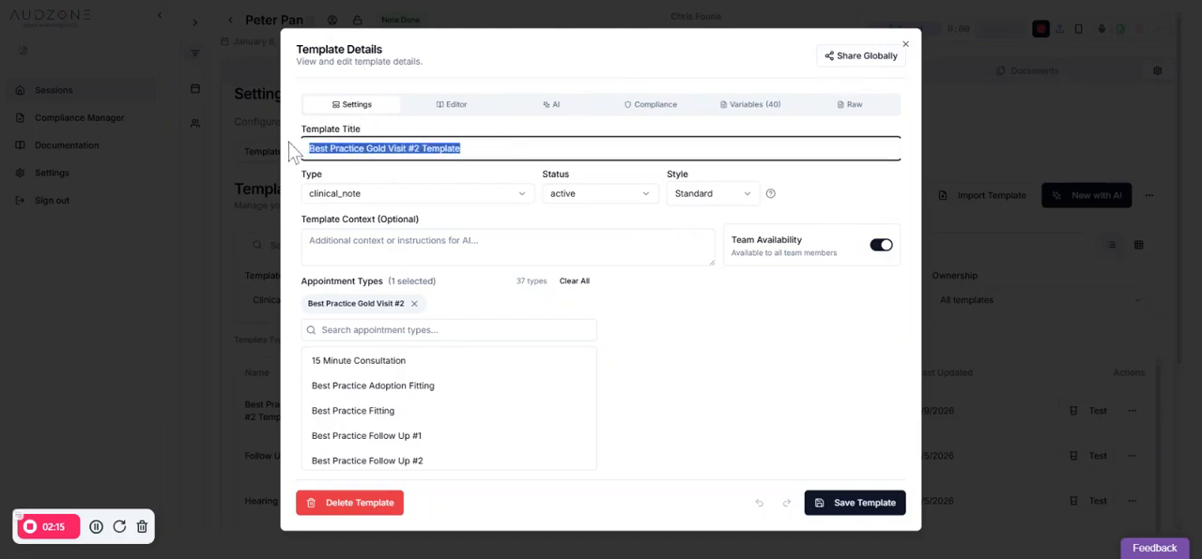
pyautogui.click(496, 147)
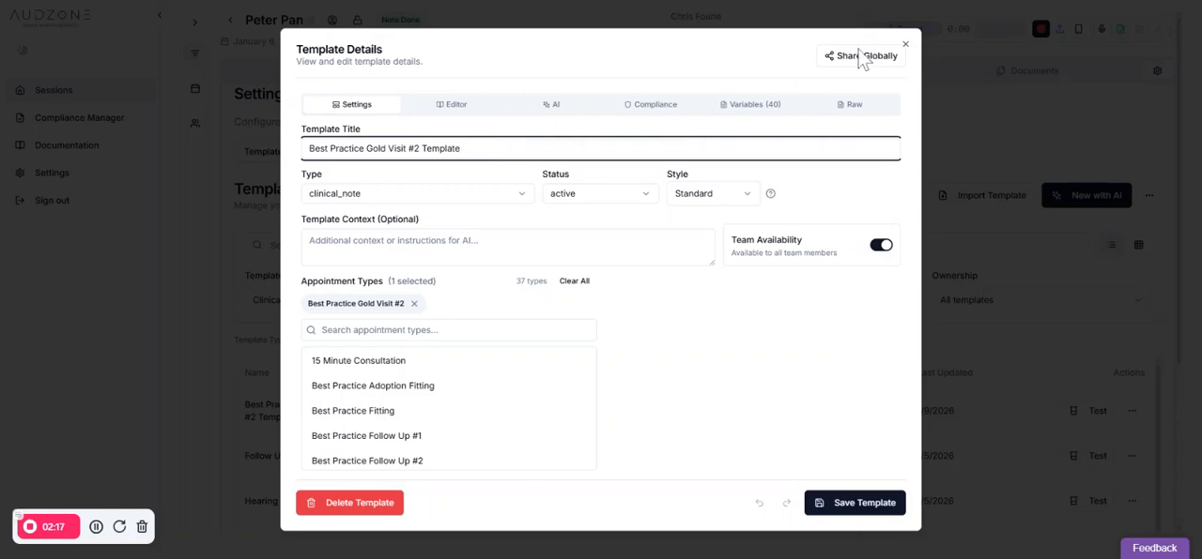
pyautogui.click(436, 197)
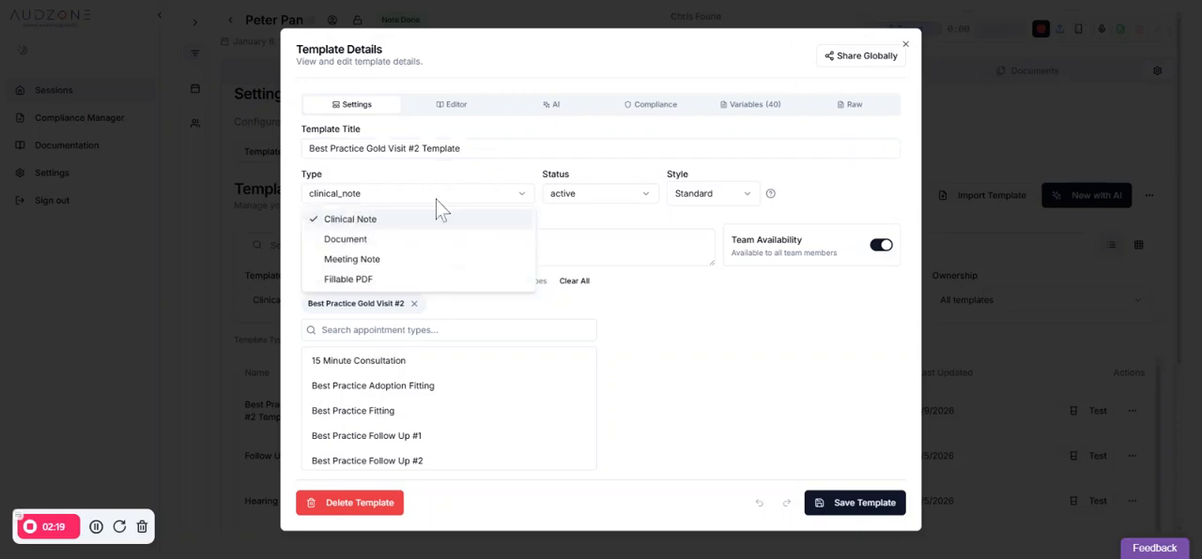
pyautogui.click(436, 199)
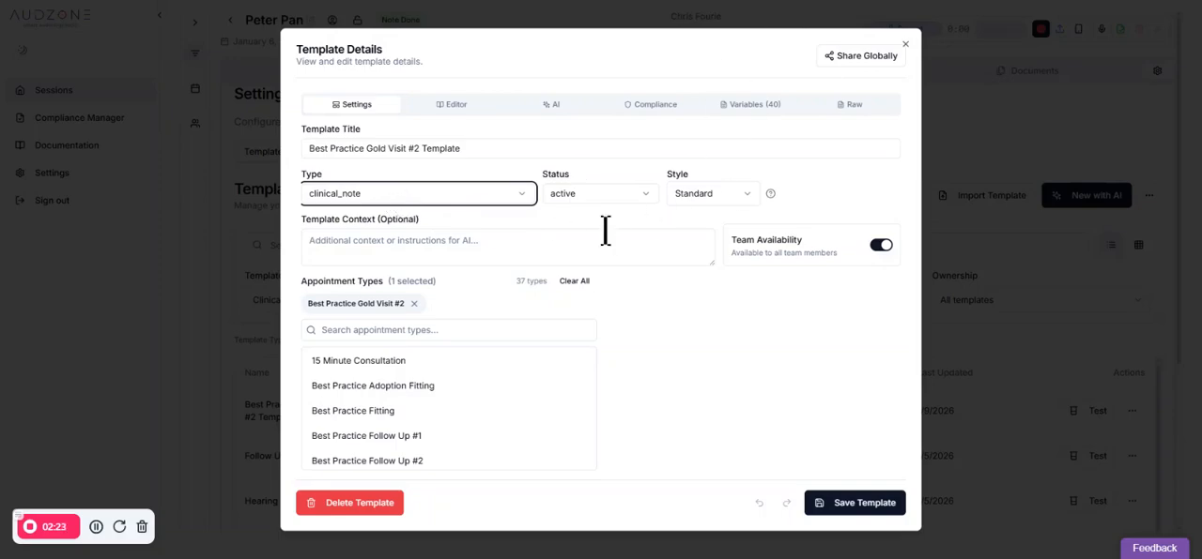
pyautogui.click(731, 199)
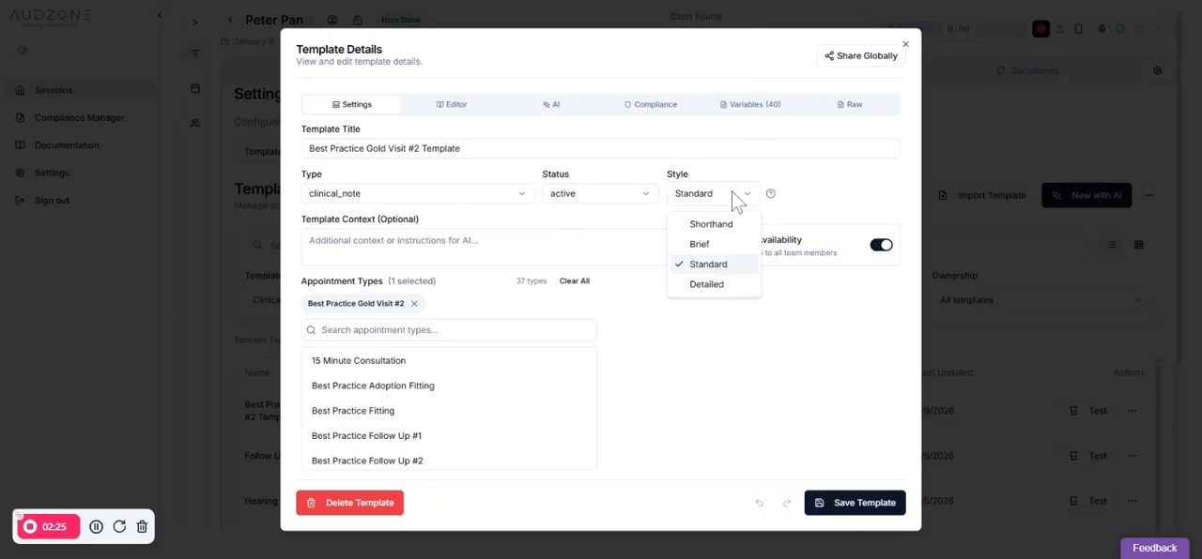
pyautogui.click(811, 183)
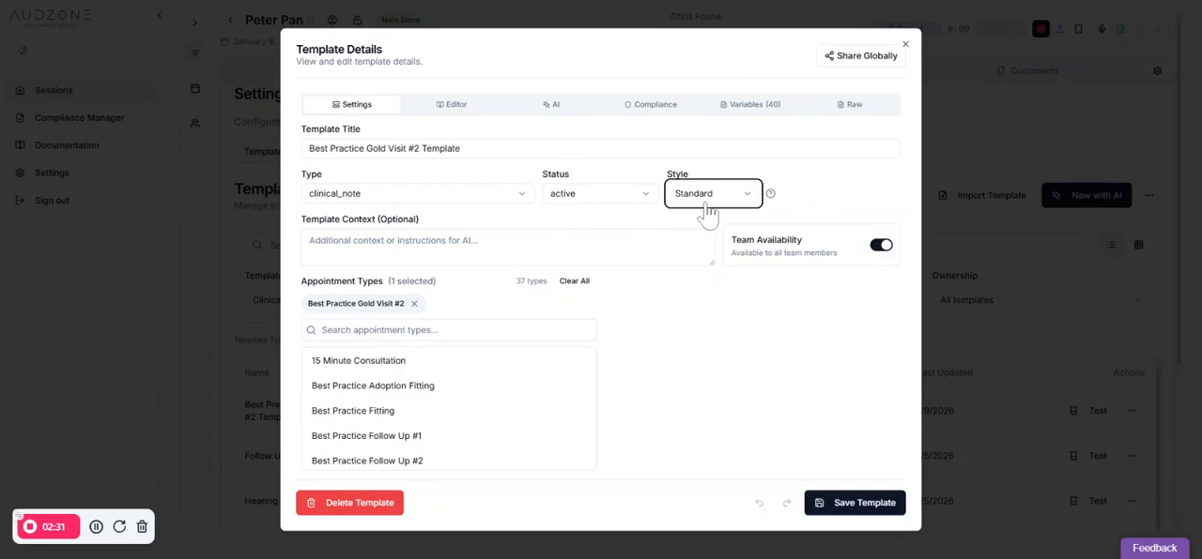
pyautogui.click(557, 246)
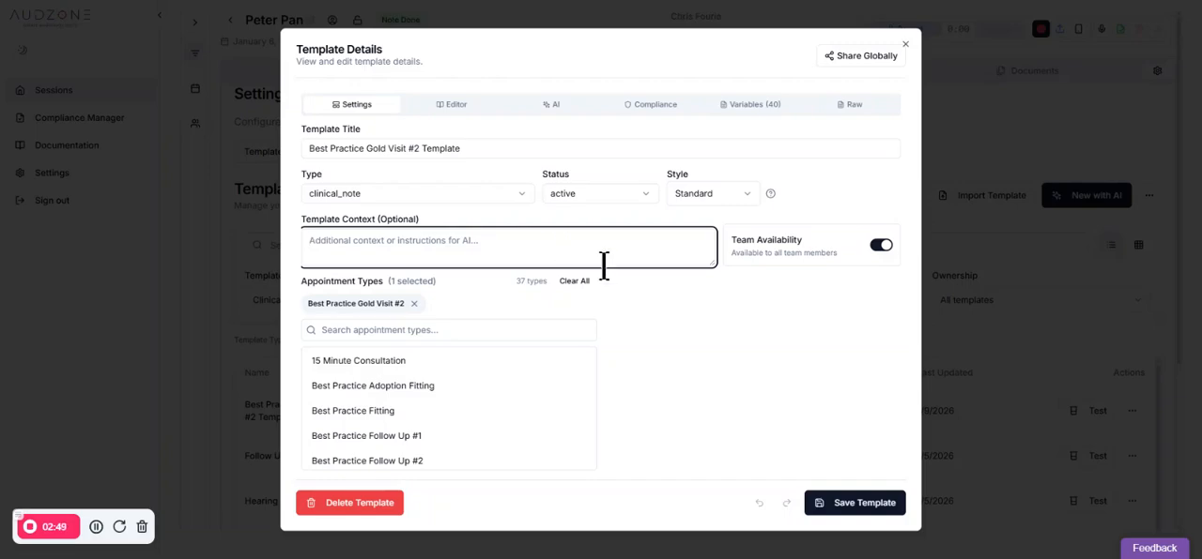
pyautogui.click(826, 321)
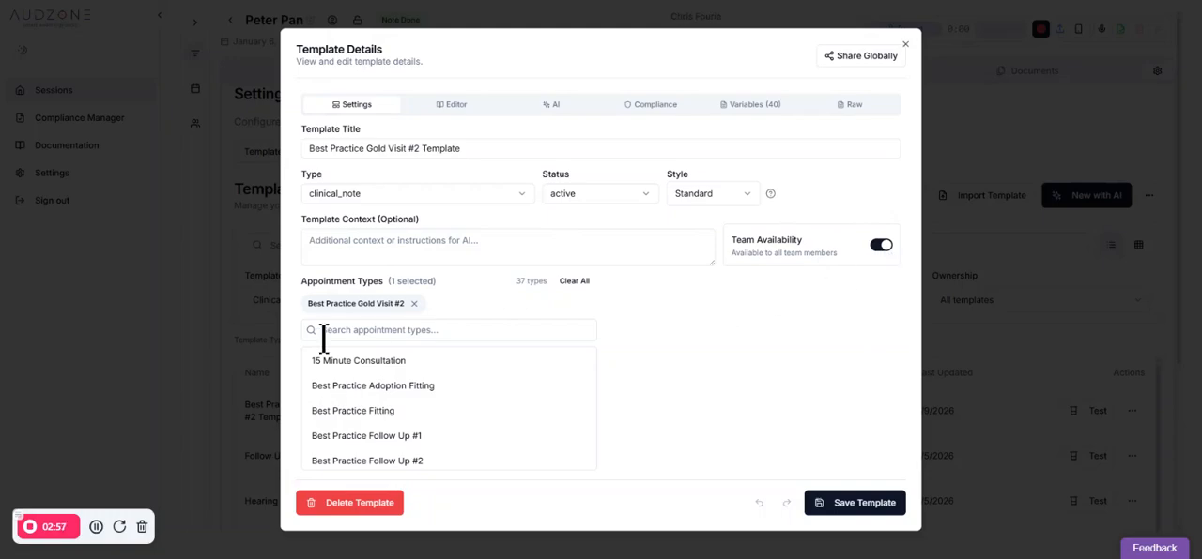
# Examine the appointment types that can be linked to the template and recheck its type options
pyautogui.scroll(-5, 483, 388)
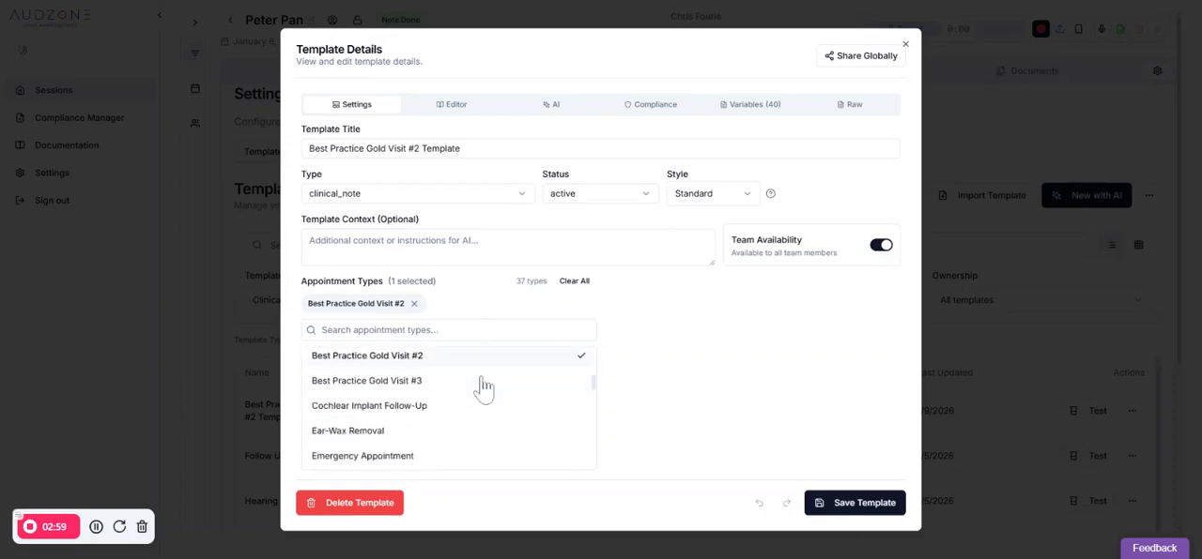
pyautogui.scroll(3, 482, 388)
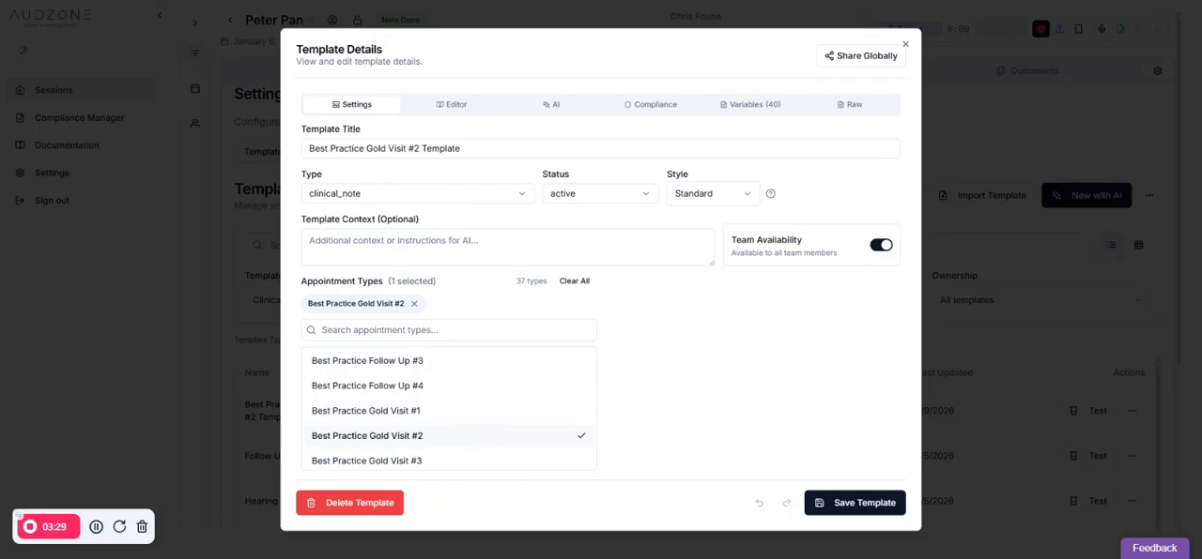
pyautogui.click(482, 195)
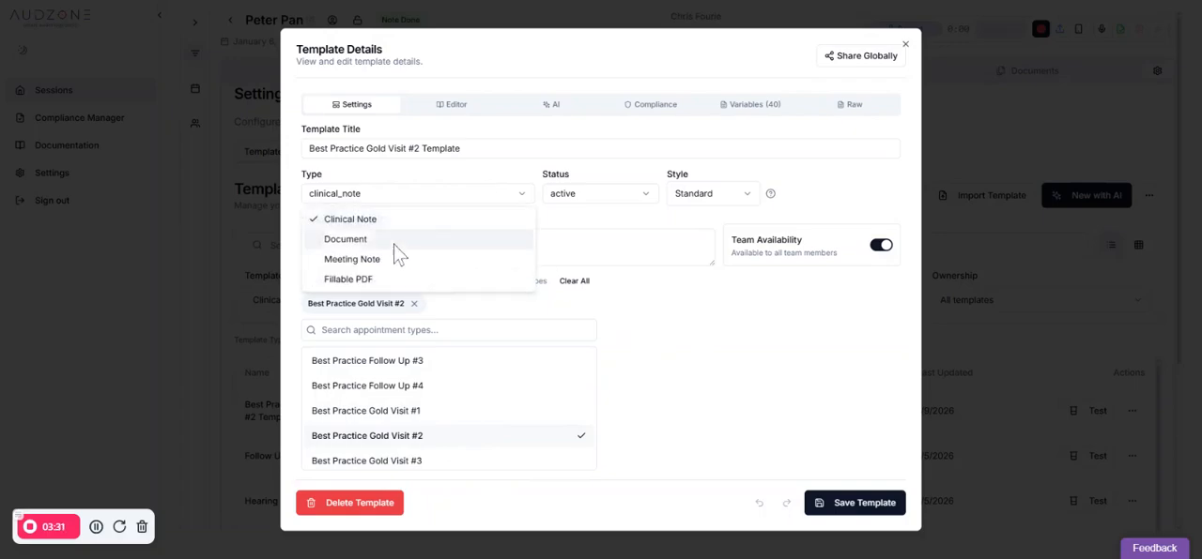
pyautogui.click(683, 344)
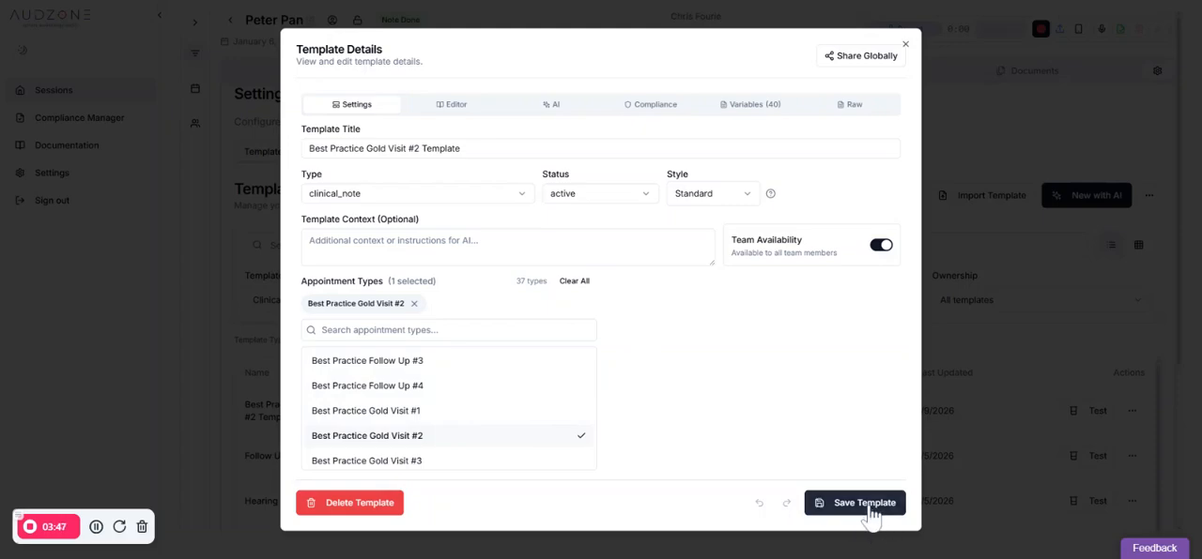
# Open the template's content in the editor and review its headings and variables down to Overall Use & Adaptation
pyautogui.click(456, 106)
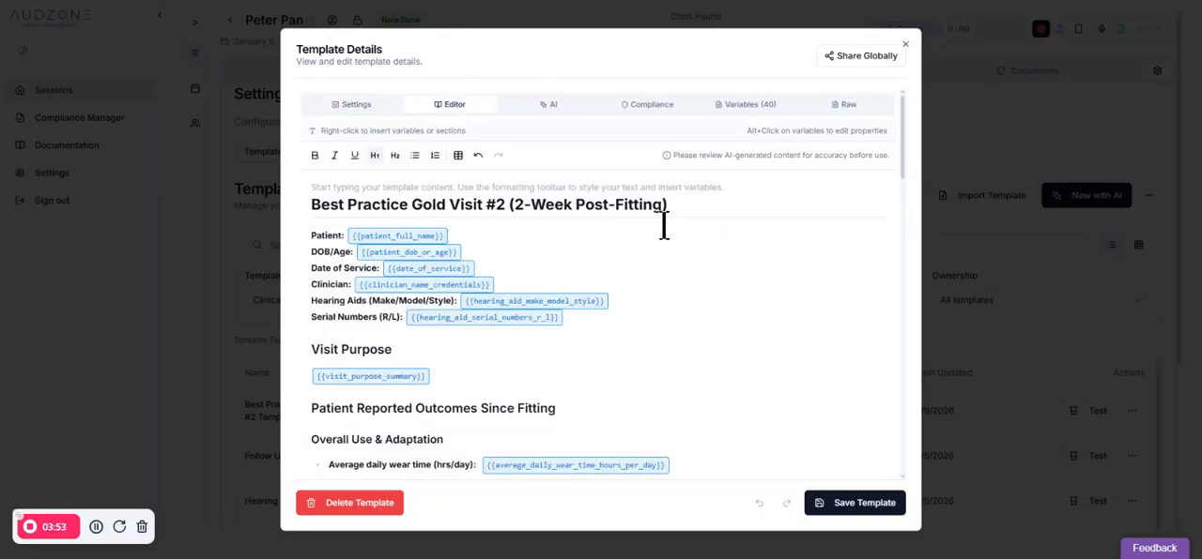
pyautogui.click(622, 204)
pyautogui.scroll(-1, 563, 366)
pyautogui.scroll(-3, 563, 366)
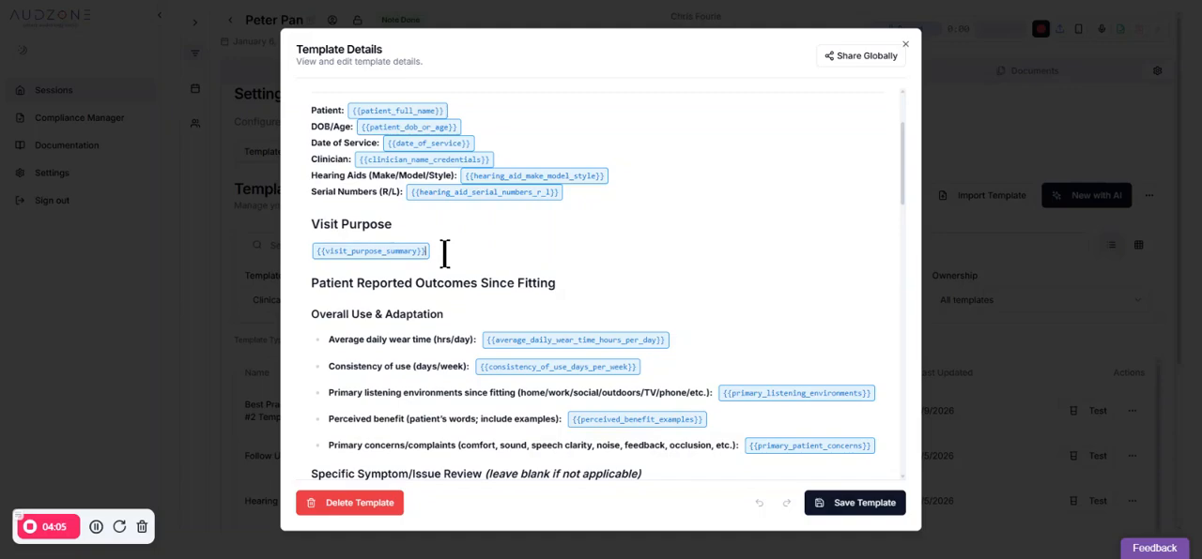
# Examine the visit purpose and daily wear time entries, and open the properties of the average_daily_wear_time_hours_per_day variable
pyautogui.moveTo(442, 249); pyautogui.dragTo(306, 255)
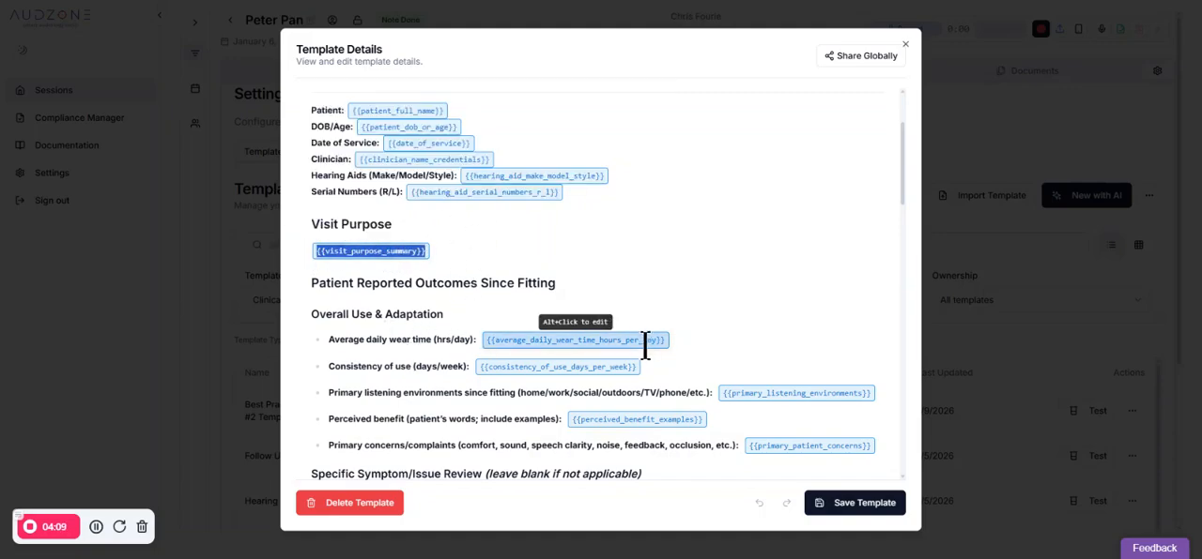
pyautogui.moveTo(477, 341); pyautogui.dragTo(291, 351)
pyautogui.click(572, 343)
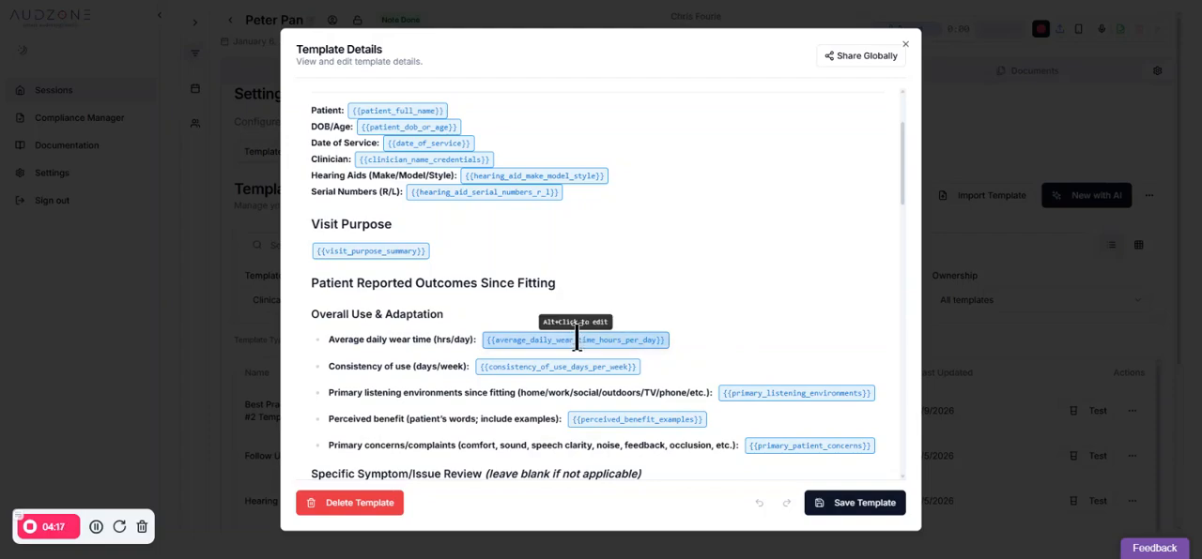
pyautogui.keyDown('alt'); pyautogui.click(575, 339); pyautogui.keyUp('alt')
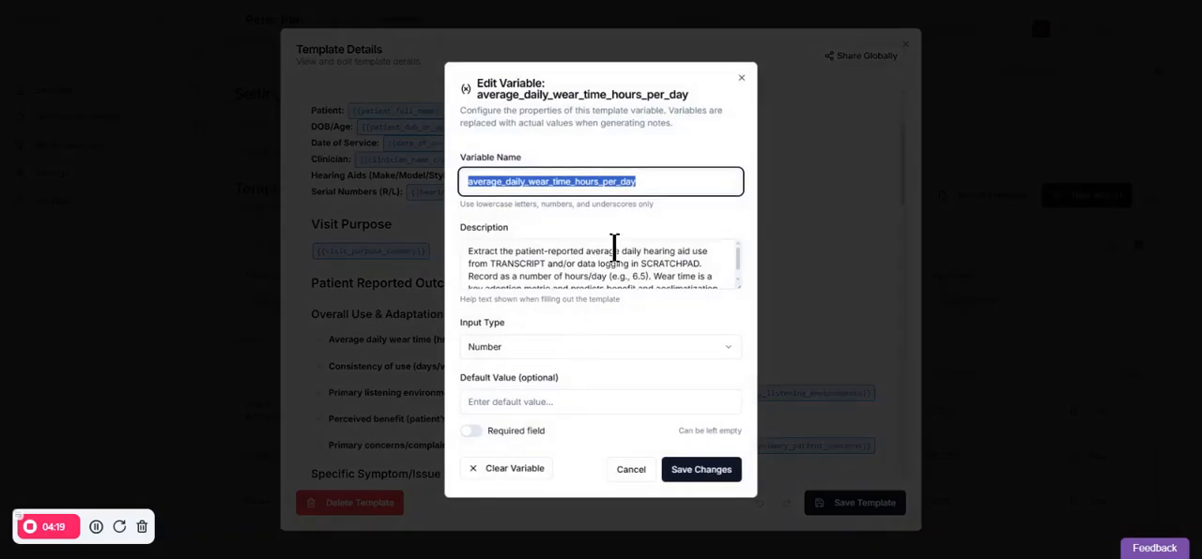
# Examine the average daily wear time variable's name, description and available input types without changing them
pyautogui.click(658, 181)
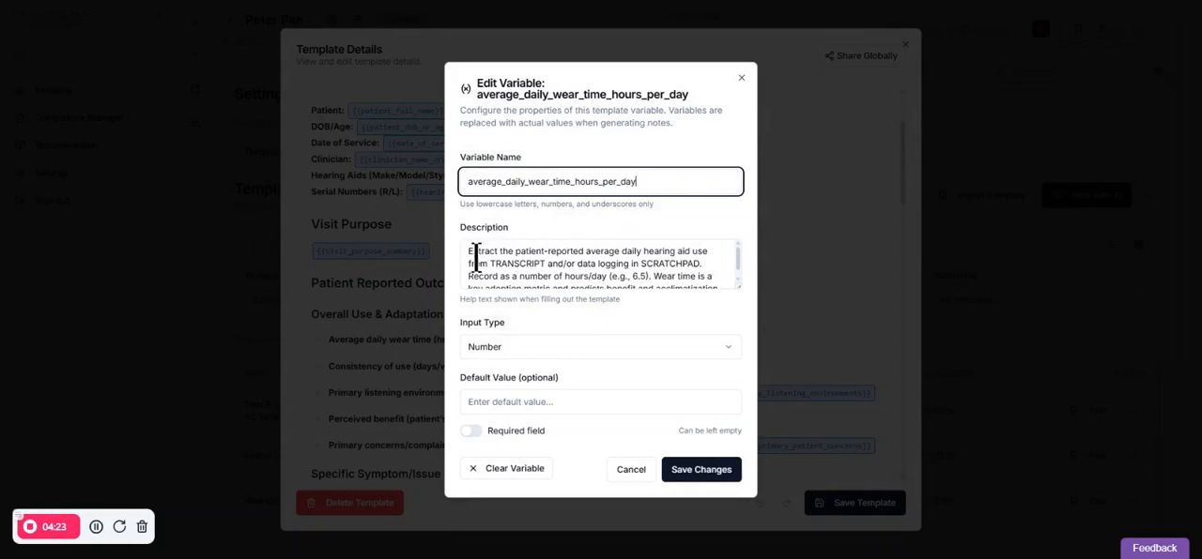
pyautogui.moveTo(475, 253); pyautogui.dragTo(735, 287)
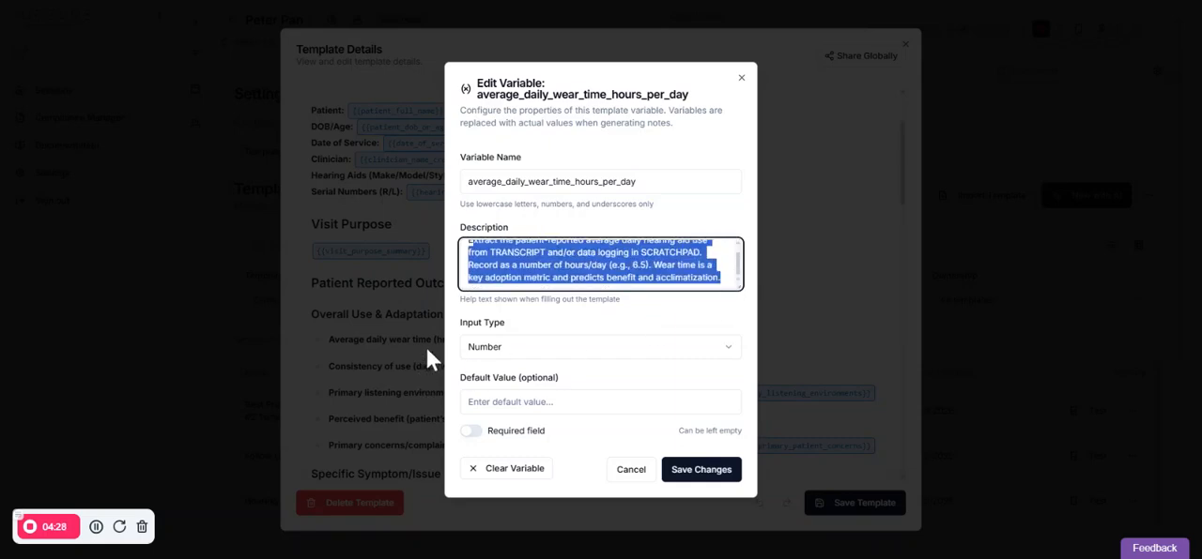
pyautogui.click(572, 349)
pyautogui.click(616, 322)
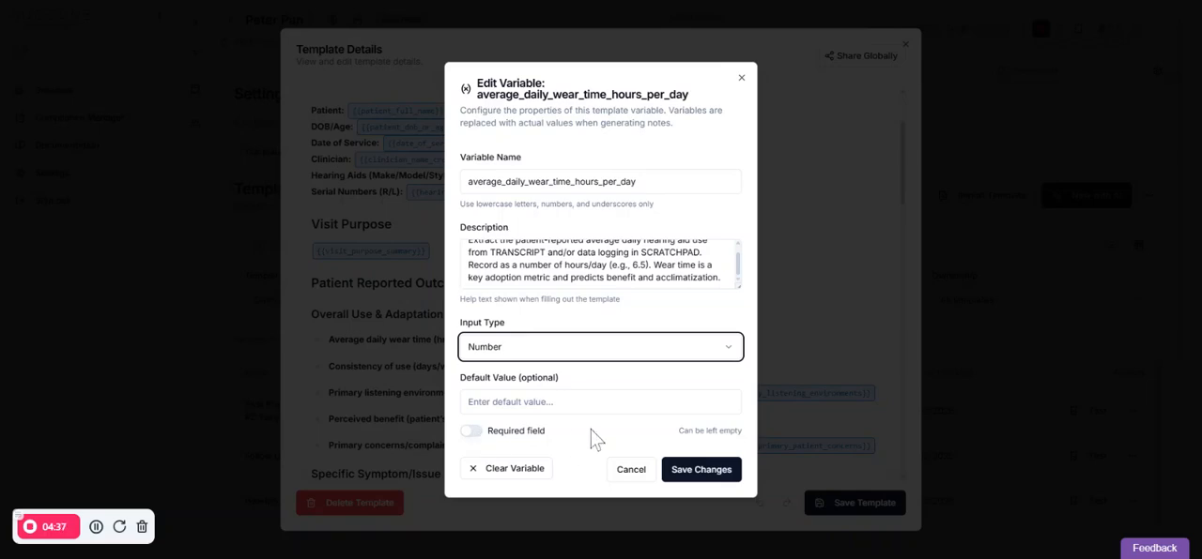
# Try a default value of 0 and the Required field option for the variable, and discard the edits
pyautogui.click(557, 404)
pyautogui.write('0')
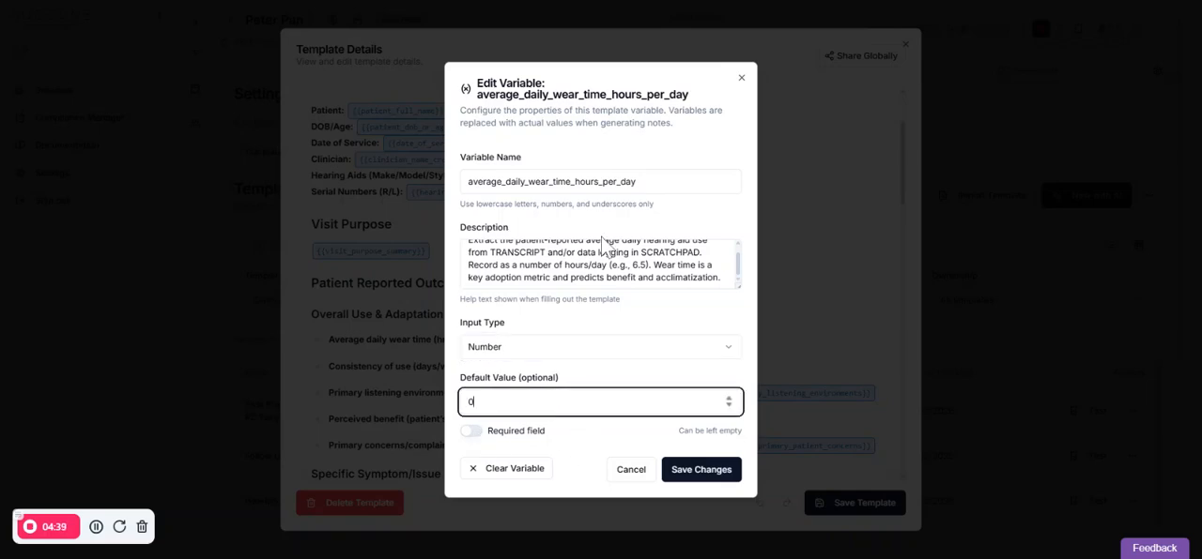
pyautogui.click(653, 327)
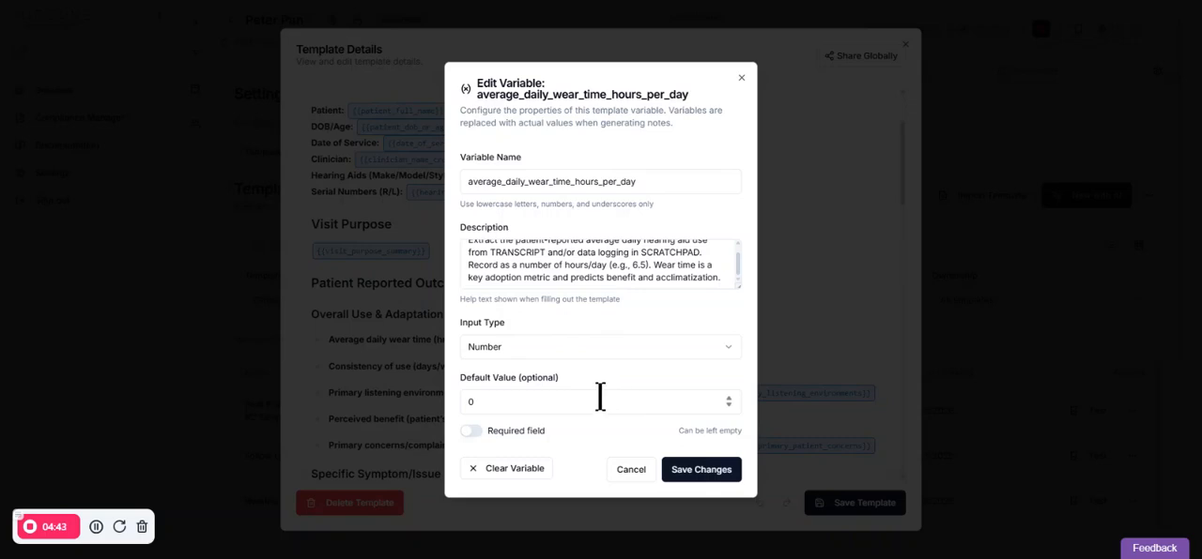
pyautogui.click(528, 407)
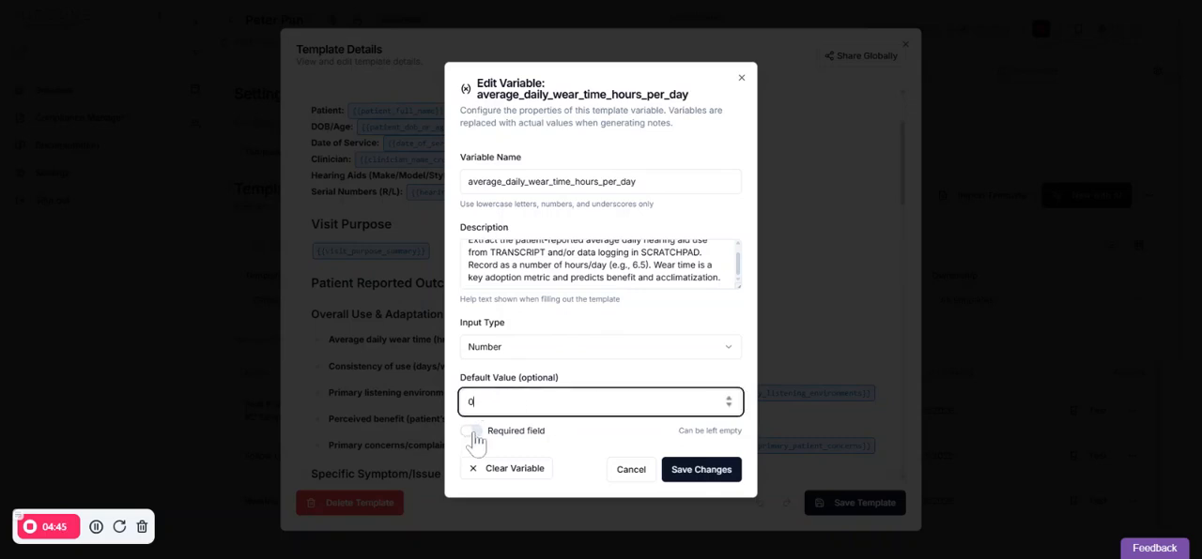
pyautogui.click(490, 434)
pyautogui.click(474, 433)
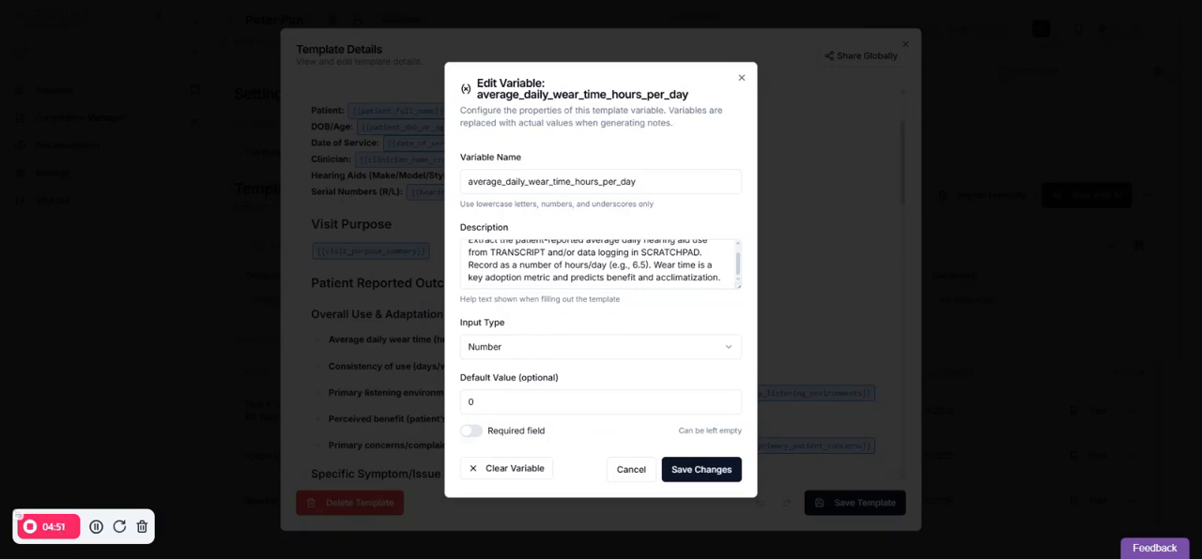
pyautogui.click(631, 471)
# Review the average daily wear time line's label and variable, along with the surrounding entries in the template content
pyautogui.moveTo(697, 340); pyautogui.dragTo(289, 353)
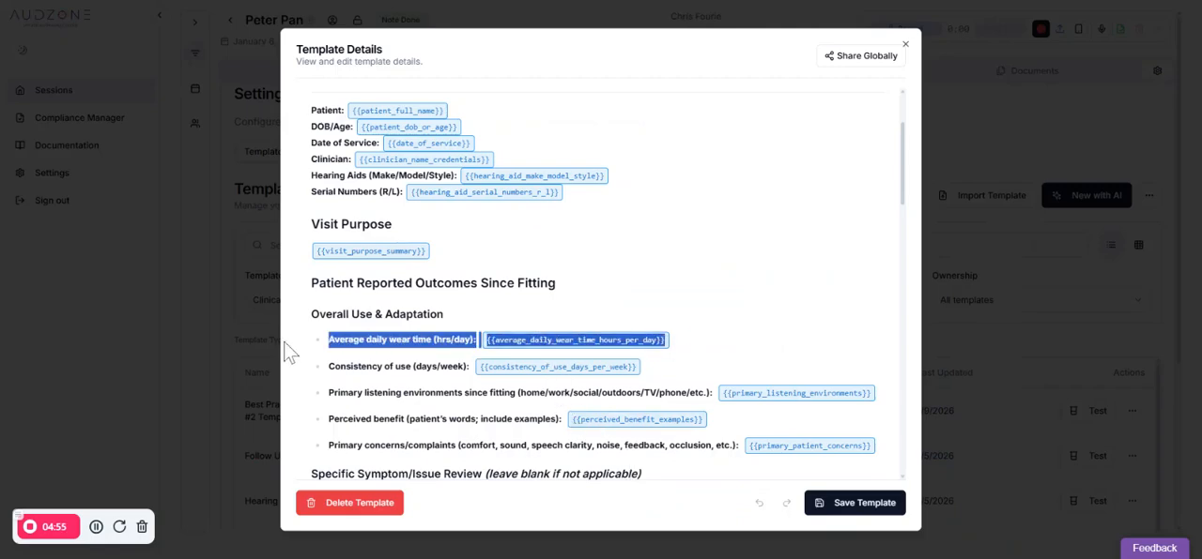
pyautogui.click(692, 340)
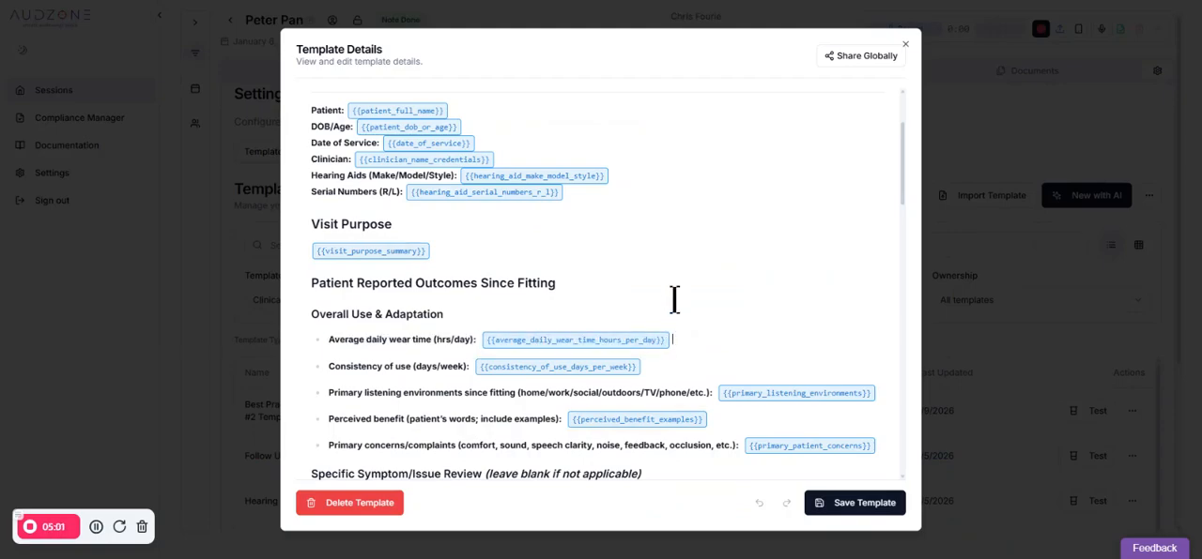
pyautogui.moveTo(481, 340); pyautogui.dragTo(329, 344)
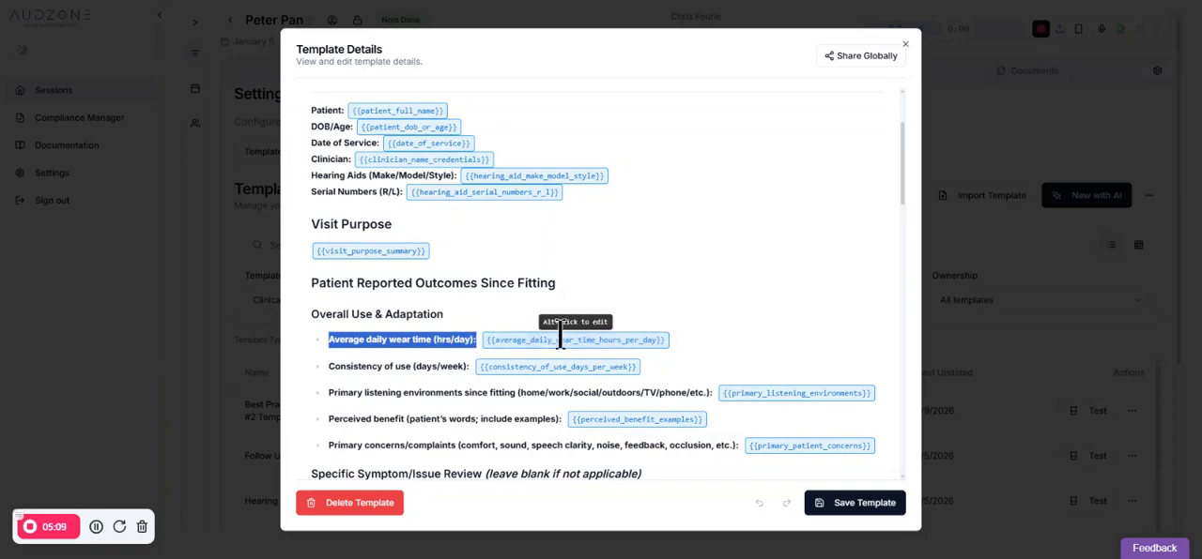
pyautogui.moveTo(696, 342); pyautogui.dragTo(319, 355)
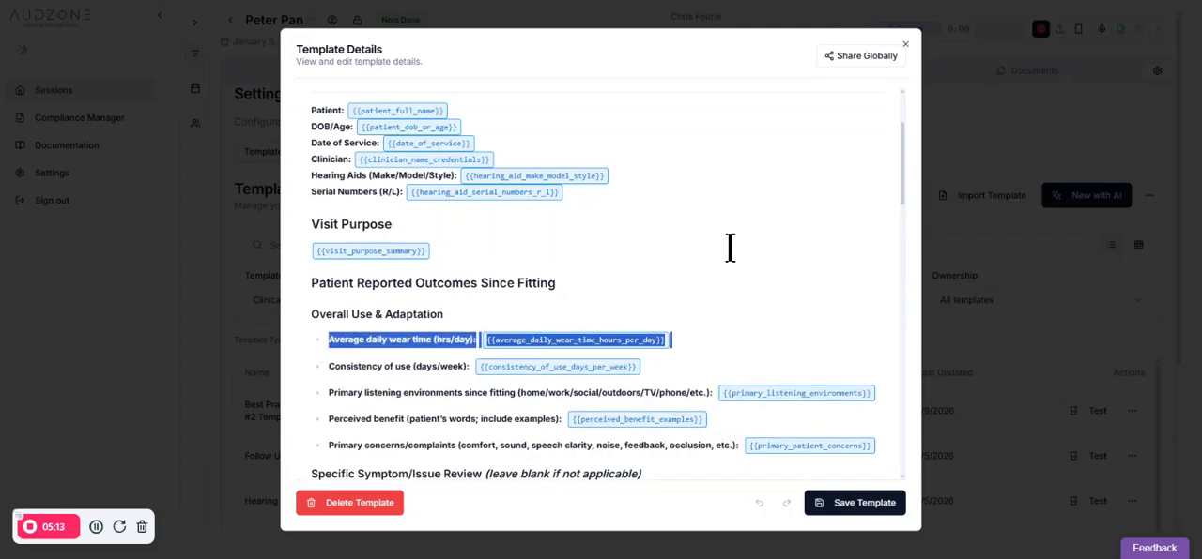
pyautogui.scroll(-3, 729, 250)
pyautogui.scroll(5, 719, 255)
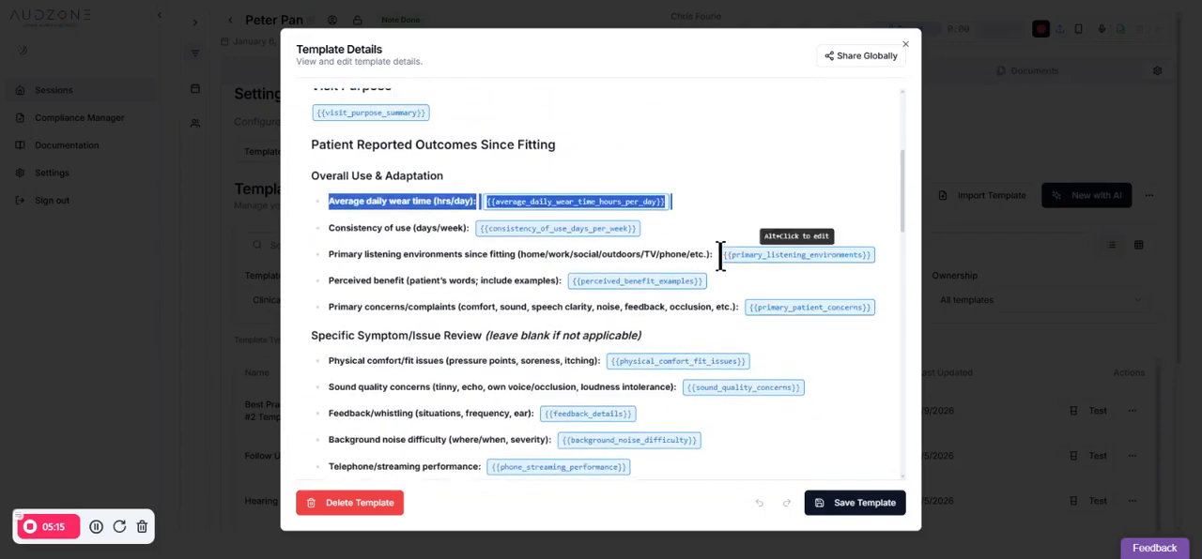
pyautogui.scroll(-2, 708, 261)
pyautogui.scroll(2, 705, 260)
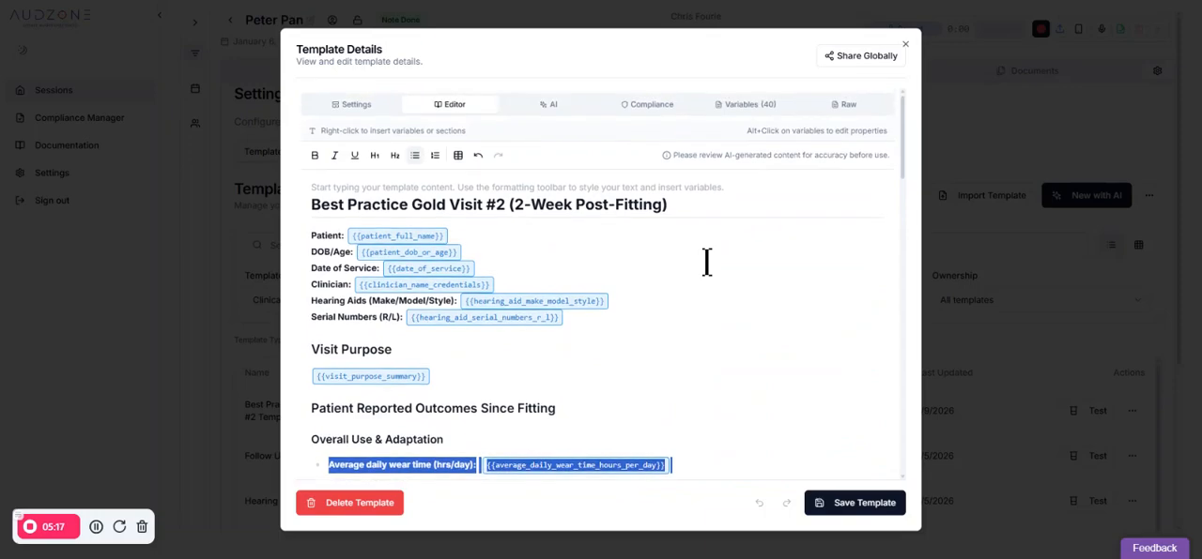
# Open the template's AI assistant, choose the 06-Jan-2026 11:15 patient session for testing, and start an improvement request
pyautogui.click(569, 107)
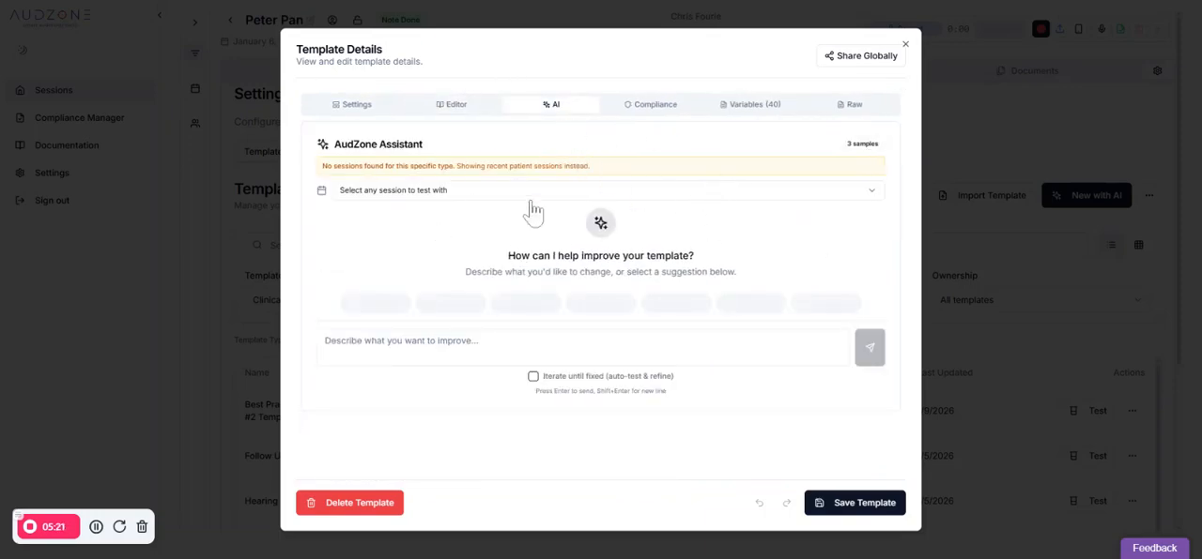
pyautogui.click(561, 197)
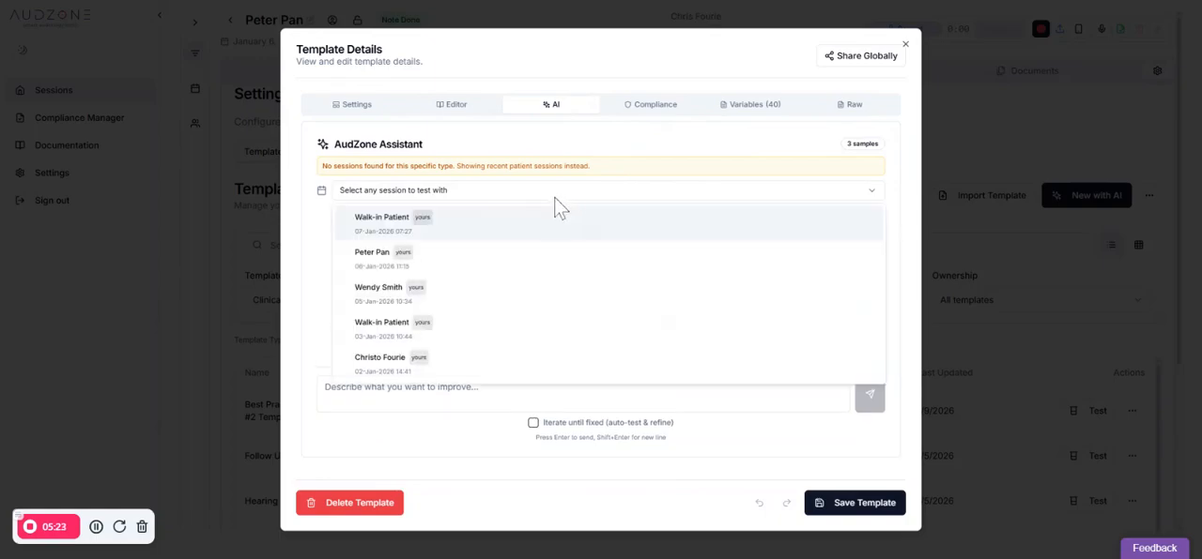
pyautogui.click(536, 196)
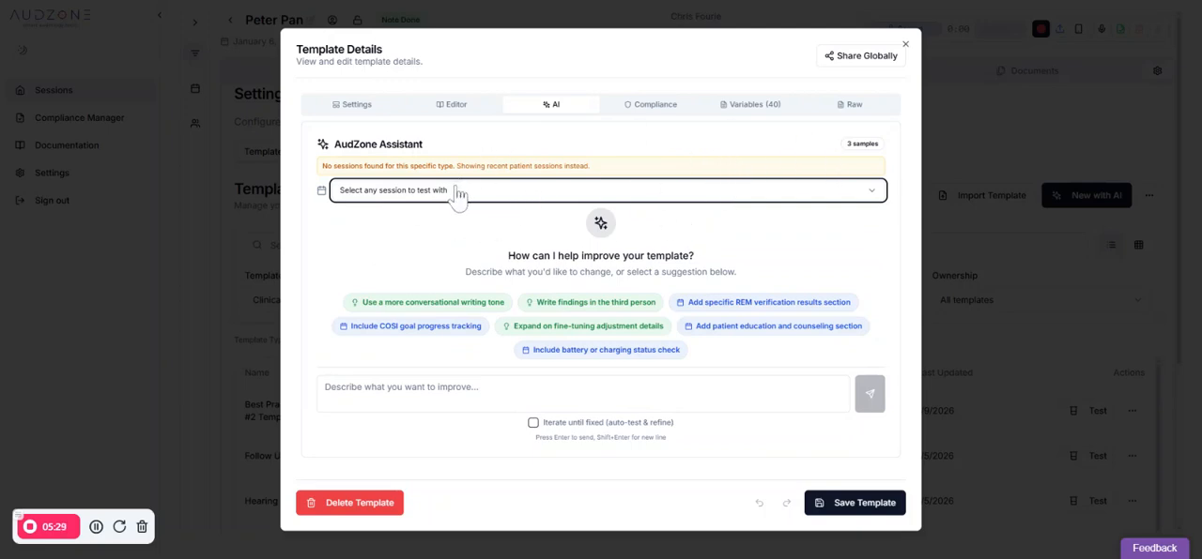
pyautogui.click(507, 197)
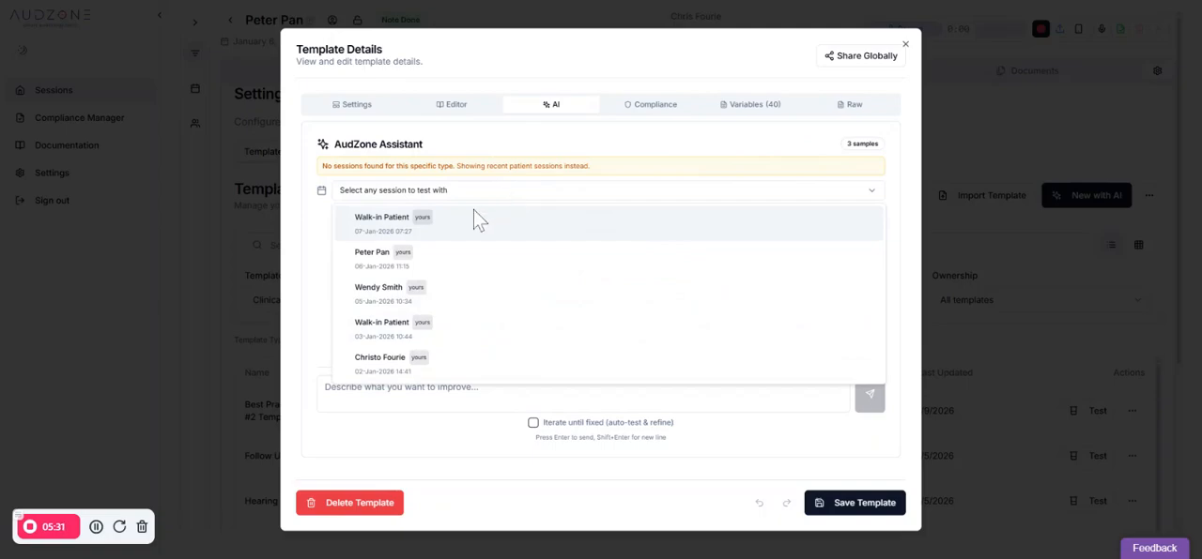
pyautogui.click(466, 277)
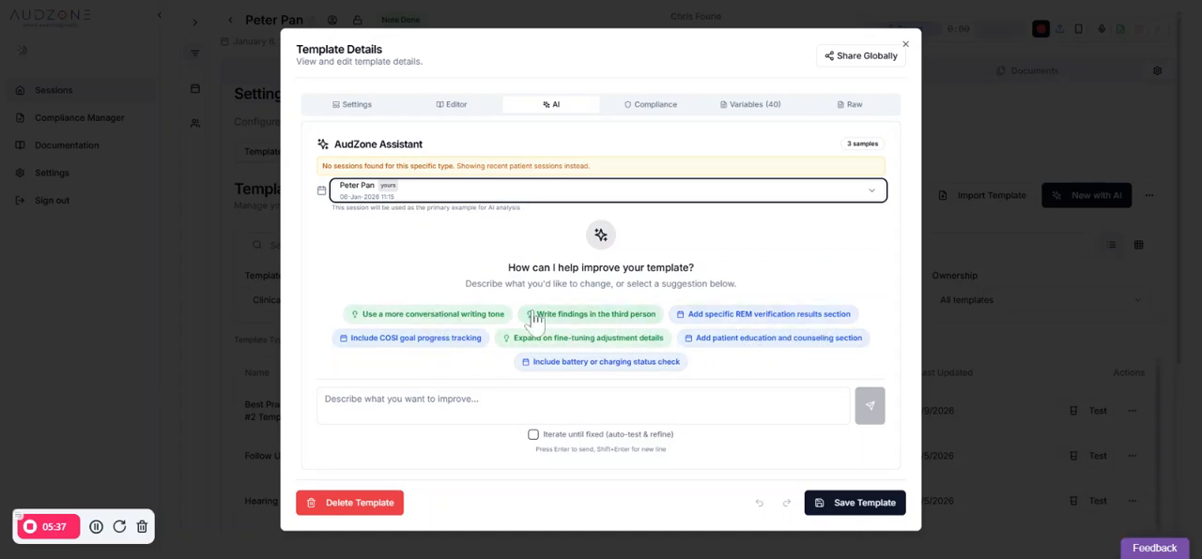
pyautogui.click(502, 401)
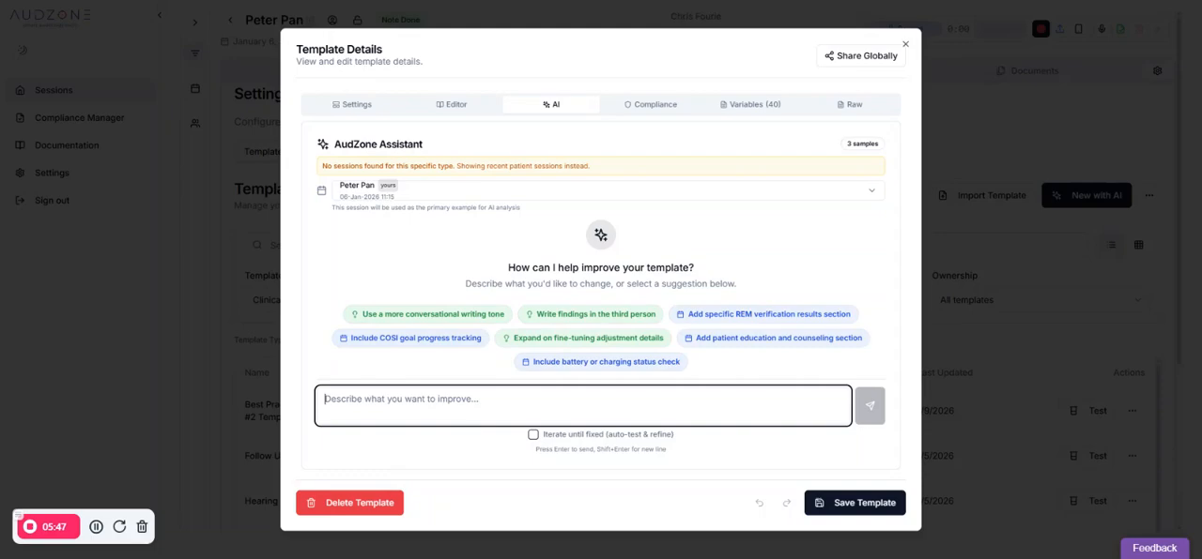
# Examine the template's compliance settings and variable list, and return to its general settings
pyautogui.click(669, 111)
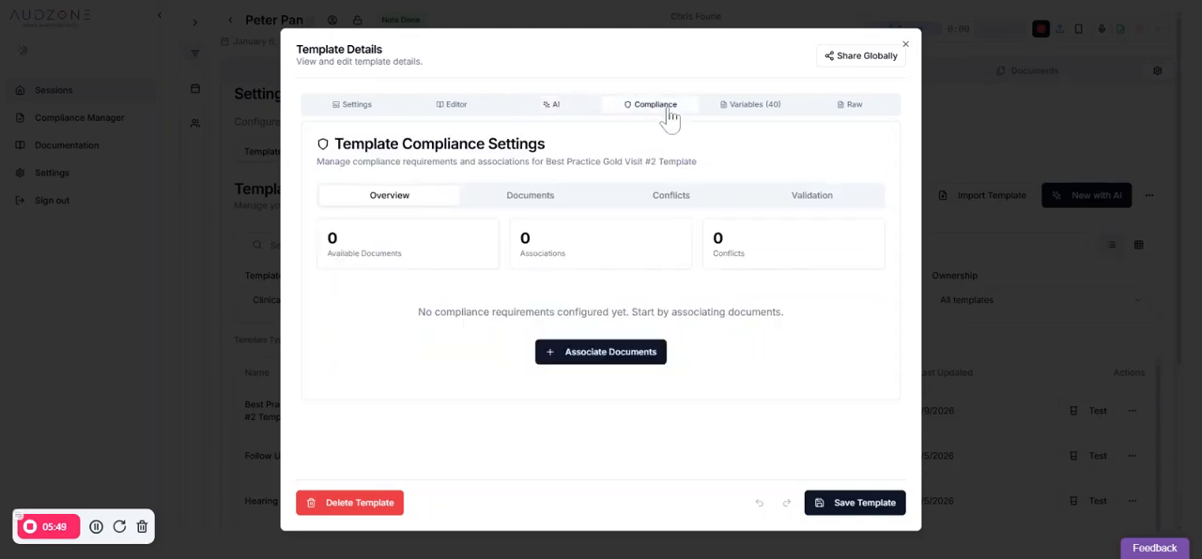
pyautogui.click(552, 199)
pyautogui.click(728, 107)
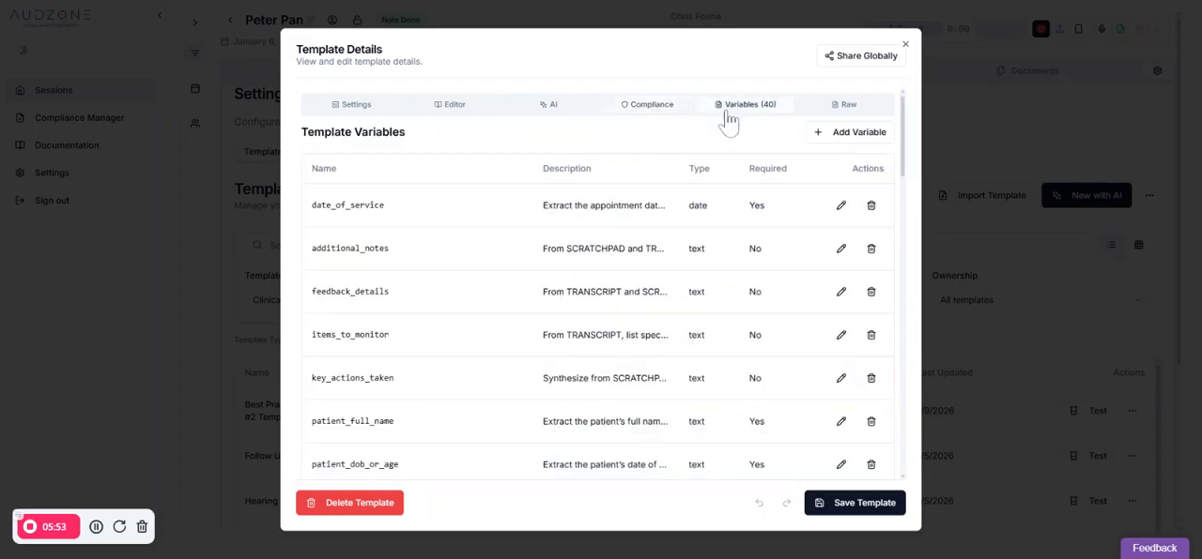
pyautogui.click(563, 112)
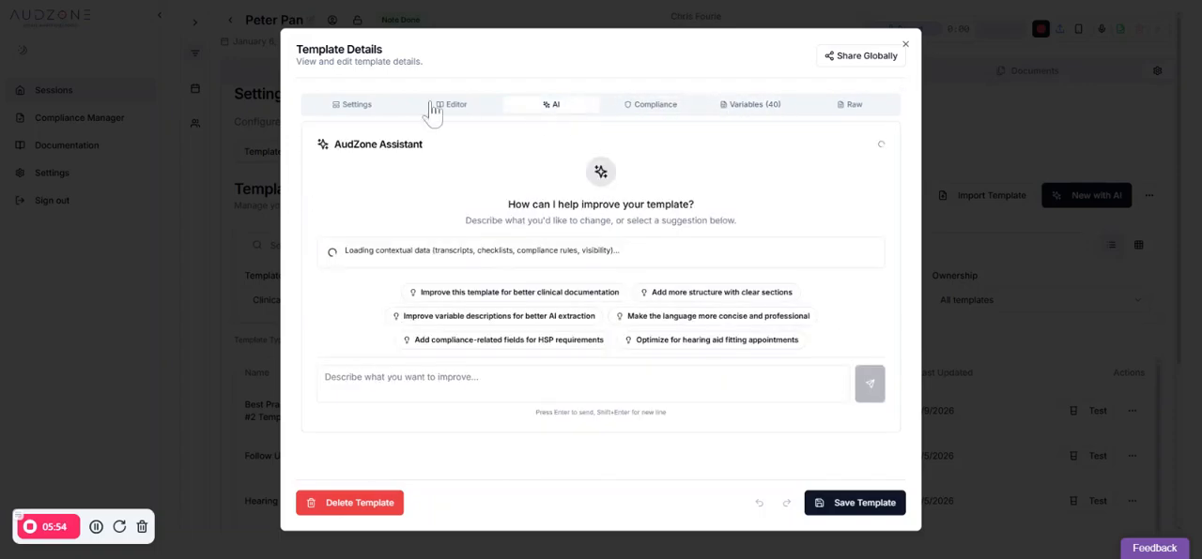
pyautogui.click(353, 107)
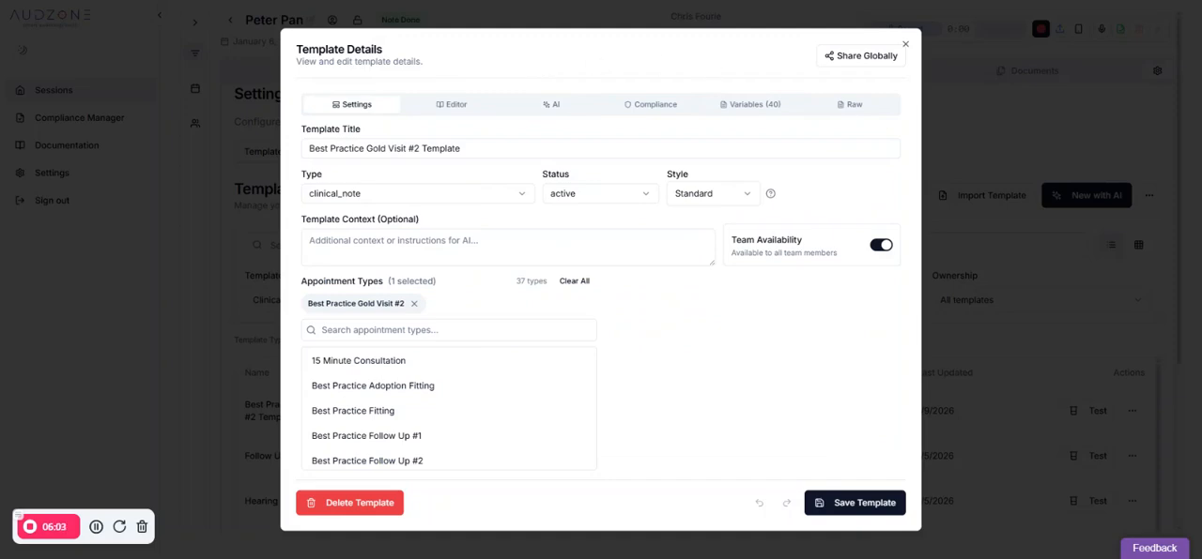
# Compare the template's variable list, visual editor and raw markdown source, and close the template details without saving
pyautogui.click(744, 108)
pyautogui.click(454, 106)
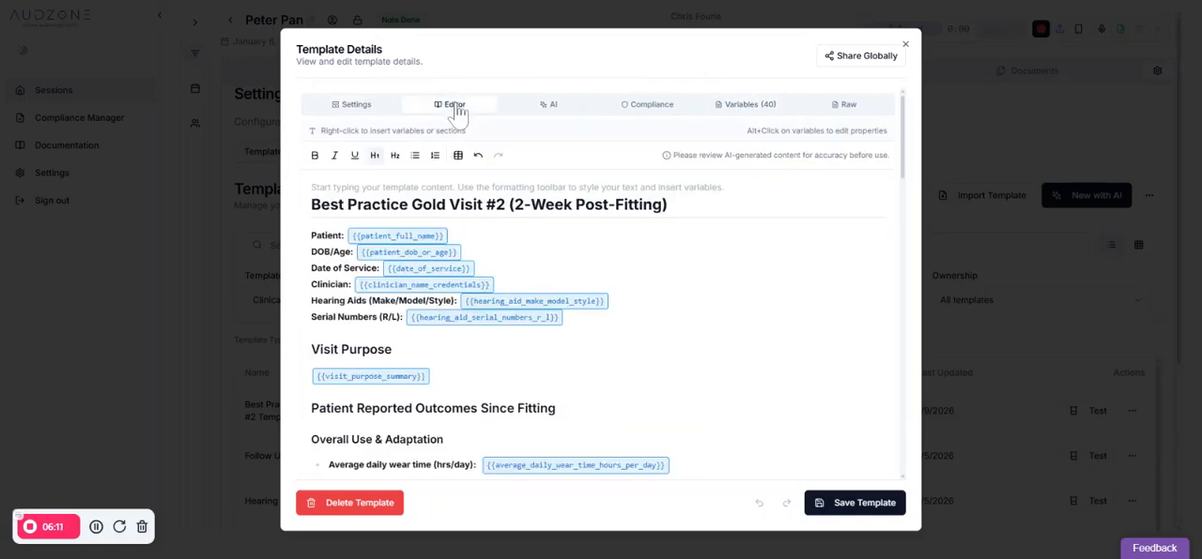
pyautogui.click(751, 105)
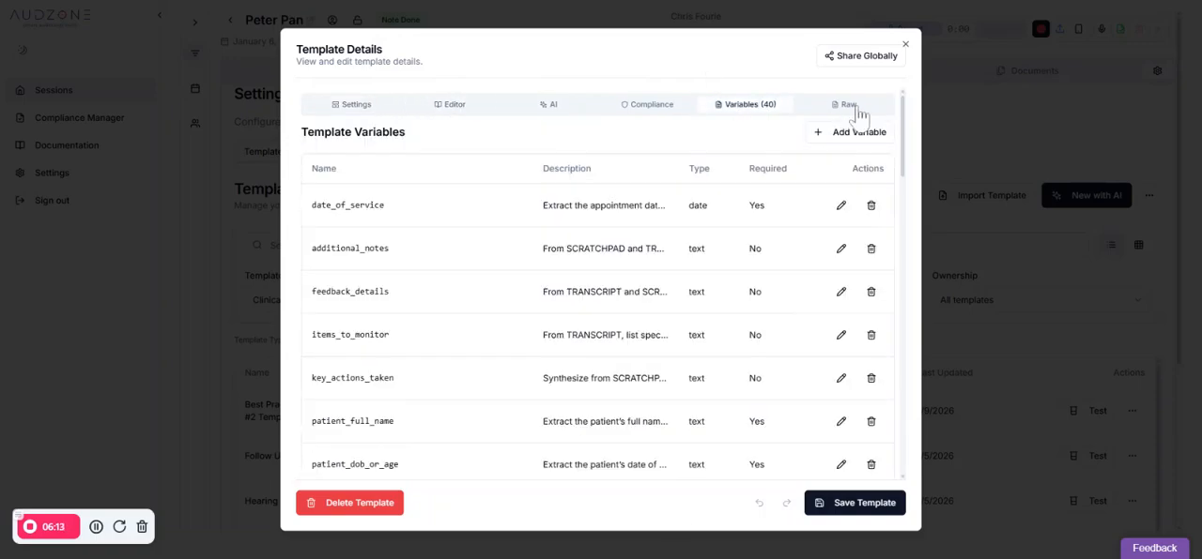
pyautogui.click(850, 106)
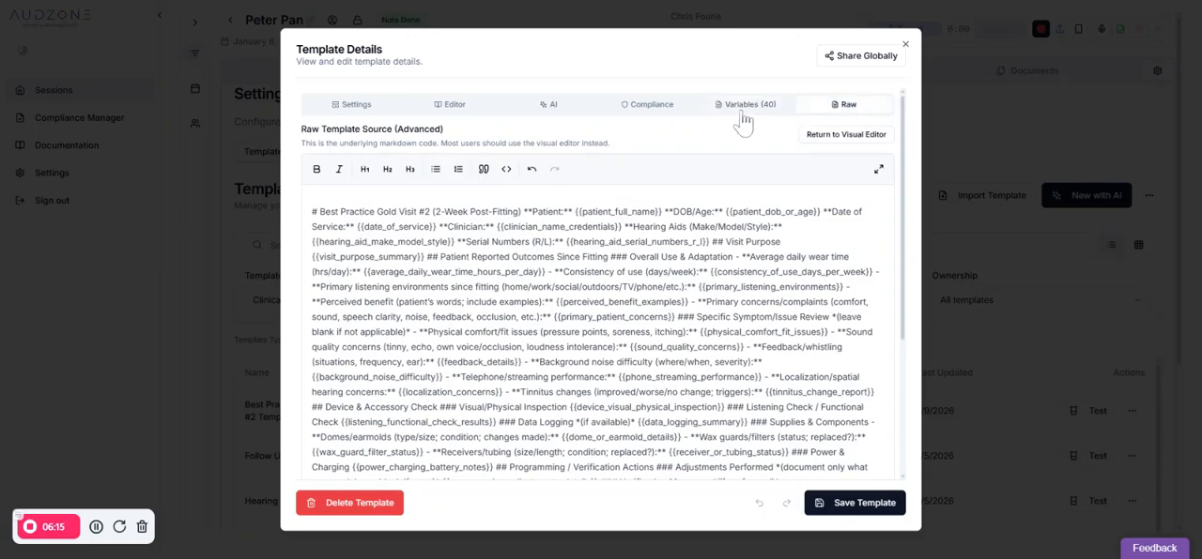
pyautogui.click(364, 111)
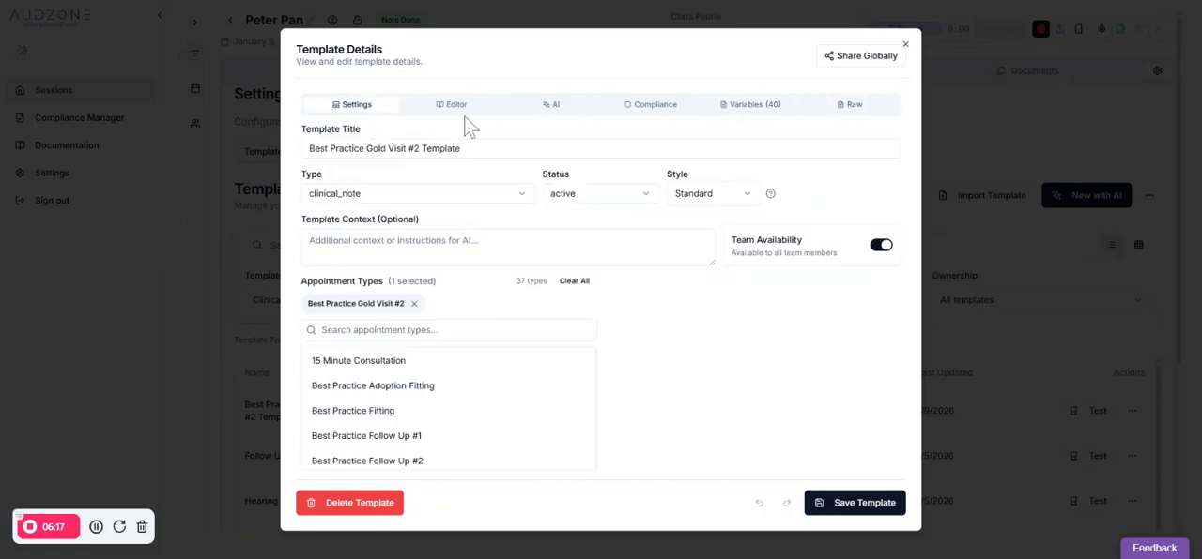
pyautogui.click(554, 110)
pyautogui.click(451, 107)
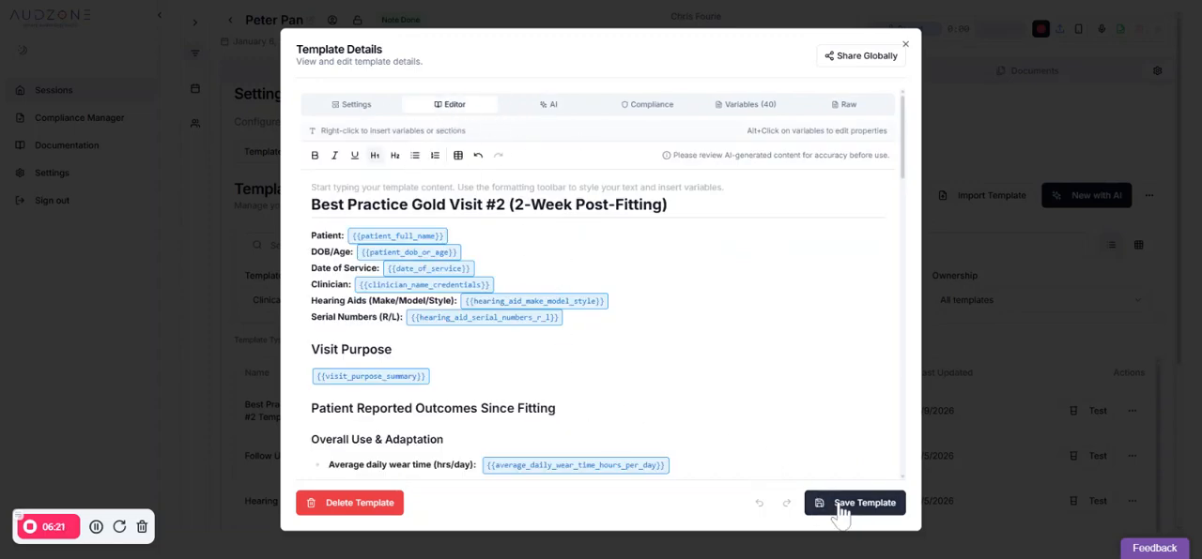
pyautogui.click(1016, 113)
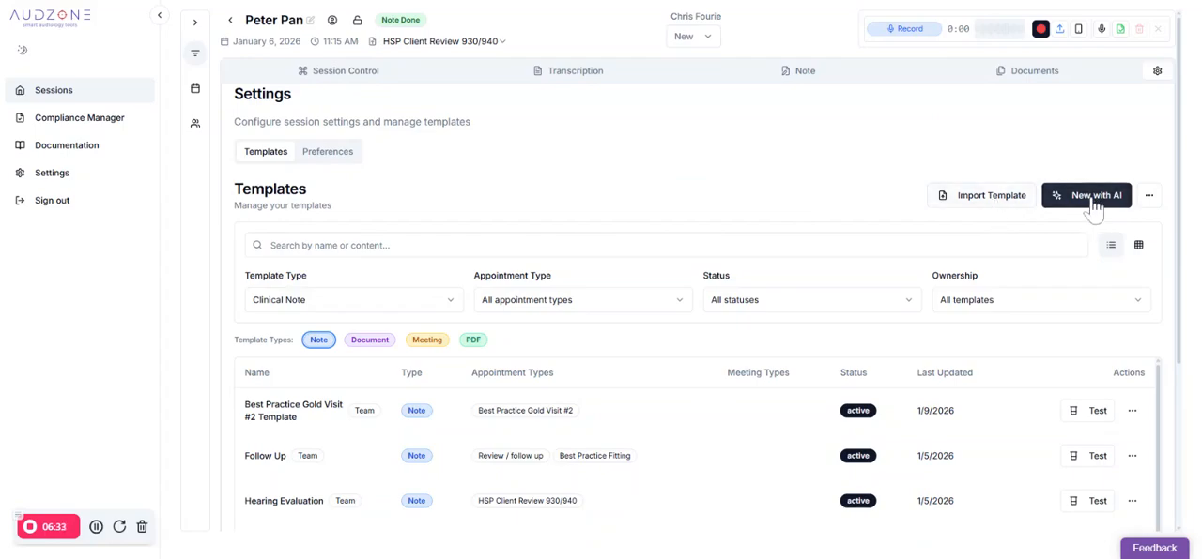
# Start a template import from text and paste the copied clinical notes as its source
pyautogui.click(993, 201)
pyautogui.click(582, 279)
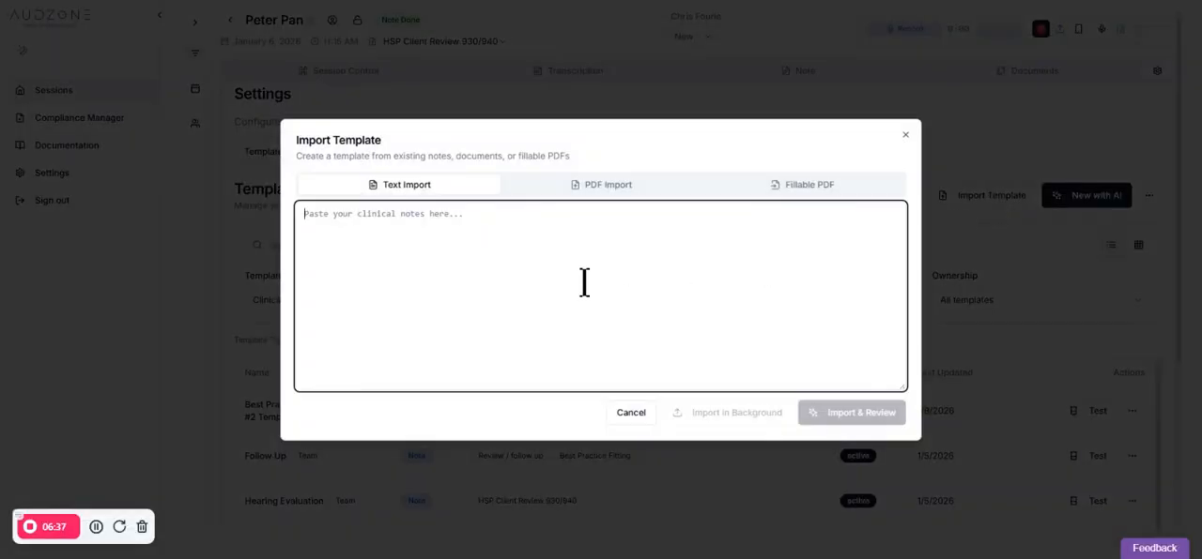
pyautogui.hotkey('ctrl', 'v')
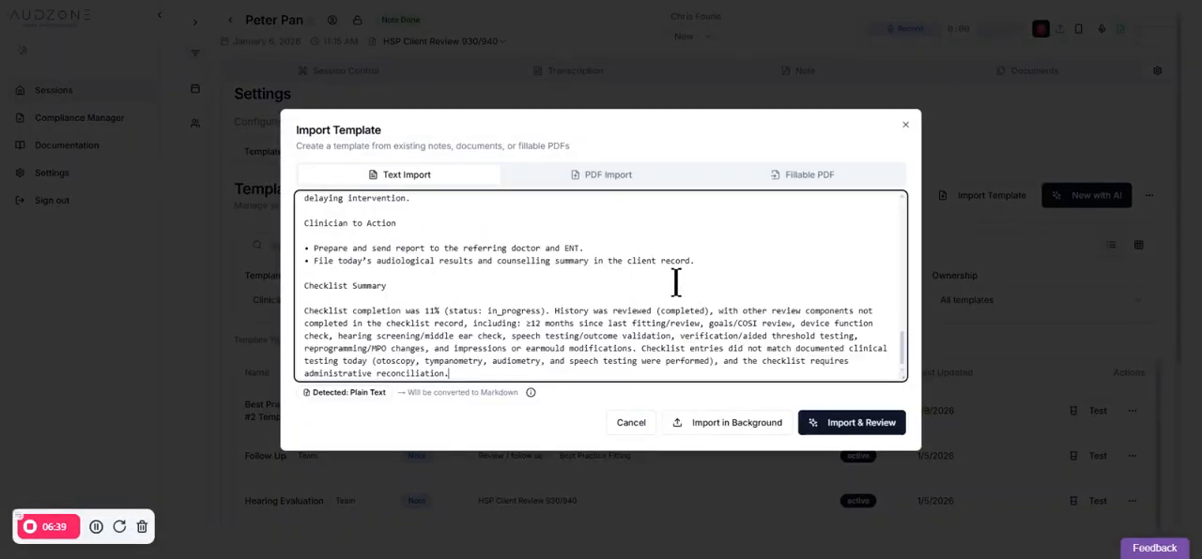
# Delete the Checklist Summary heading and most of its paragraph, up to the middle of "tympanometry", from the pasted notes
pyautogui.scroll(3, 677, 283)
pyautogui.scroll(5, 674, 286)
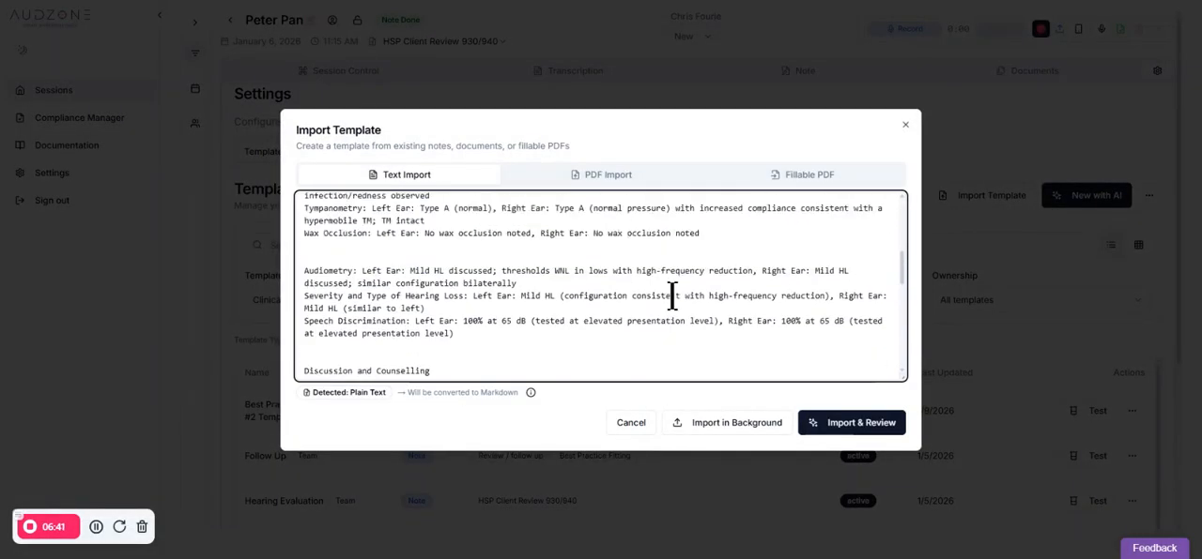
pyautogui.scroll(-10, 657, 300)
pyautogui.moveTo(468, 355); pyautogui.dragTo(303, 279)
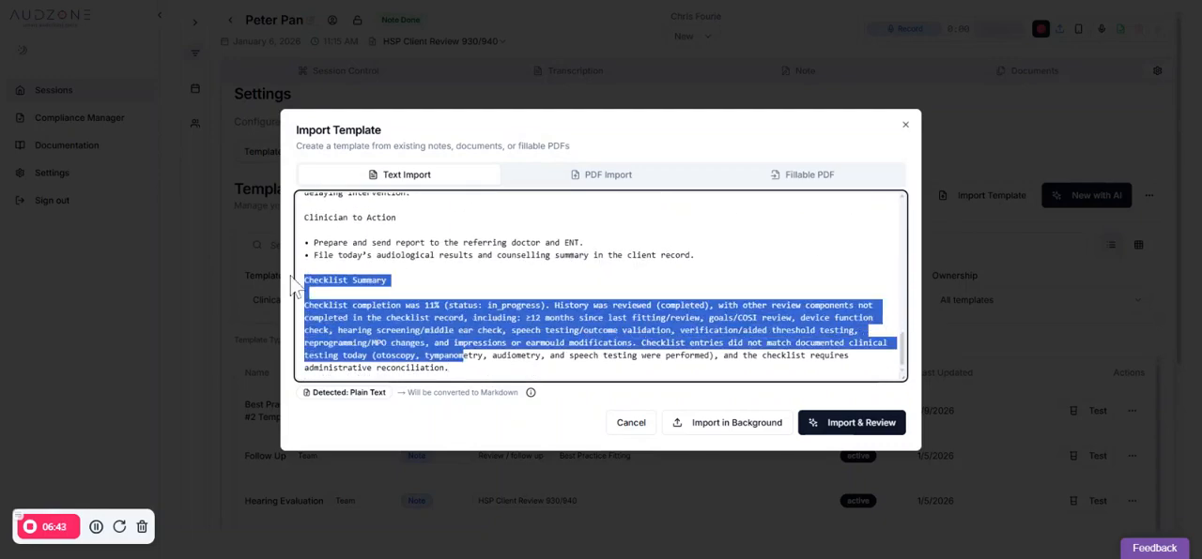
pyautogui.press('BackSpace')
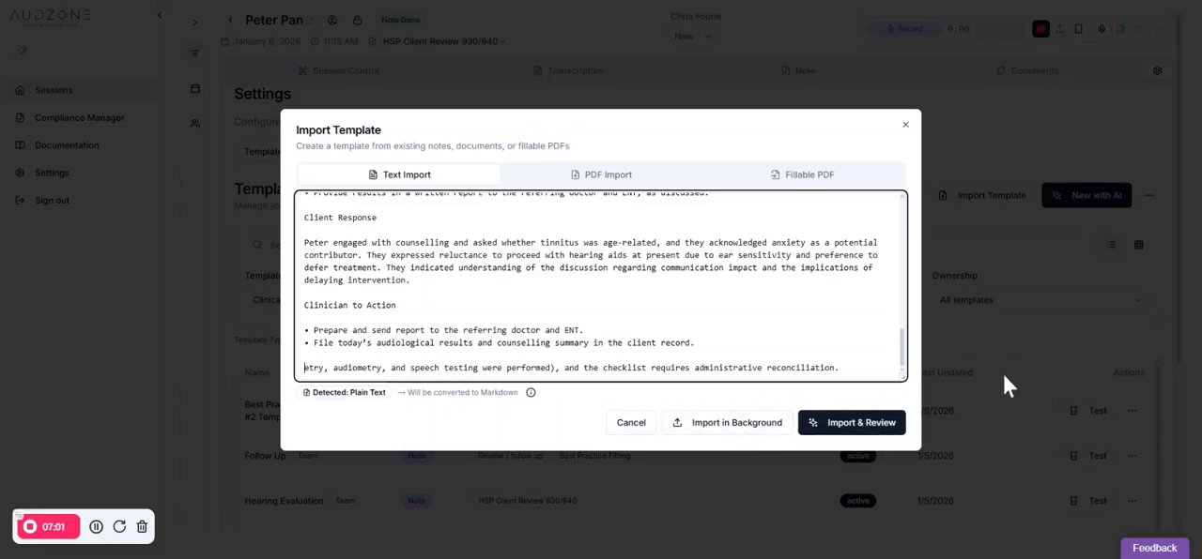
# View the PDF and fillable PDF import options, and close the template import without importing anything
pyautogui.click(606, 178)
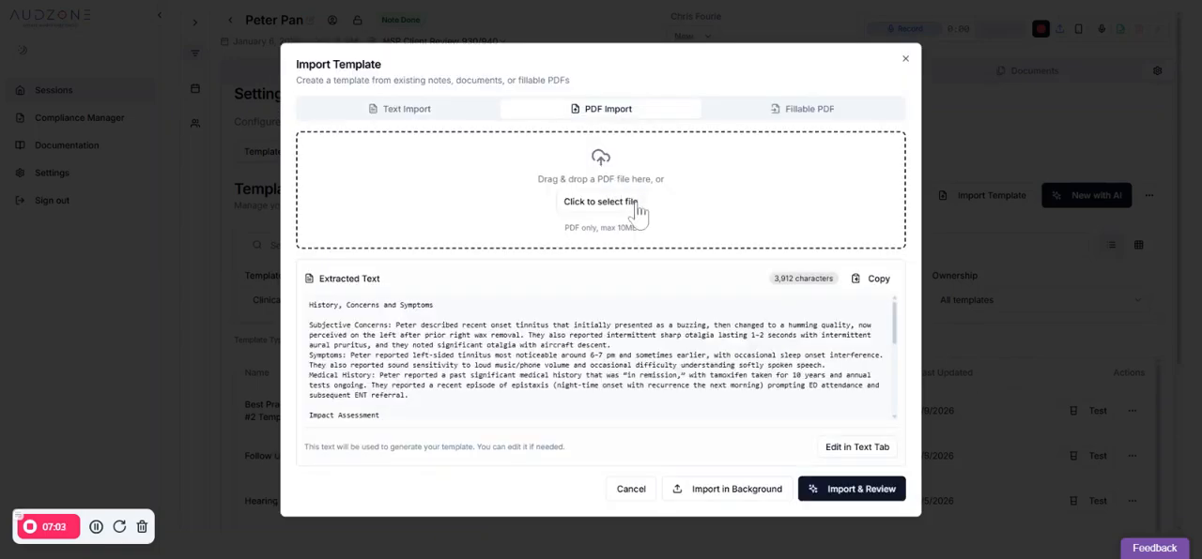
pyautogui.click(790, 111)
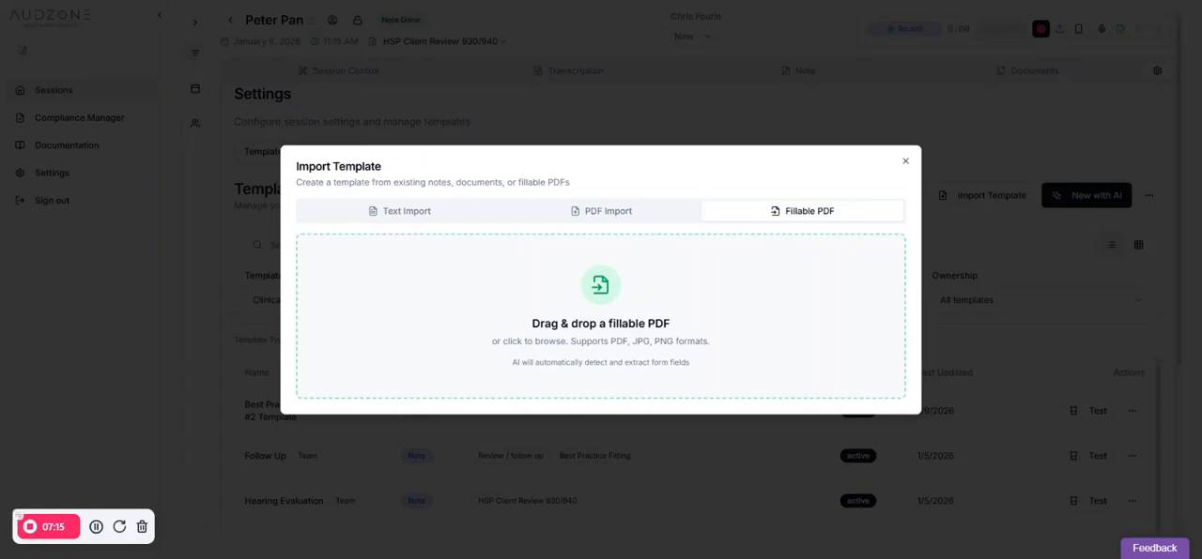
pyautogui.click(858, 123)
# Start a new AI-generated template of type Clinical Note for the Best Practice Adoption Fitting appointment type
pyautogui.click(1089, 197)
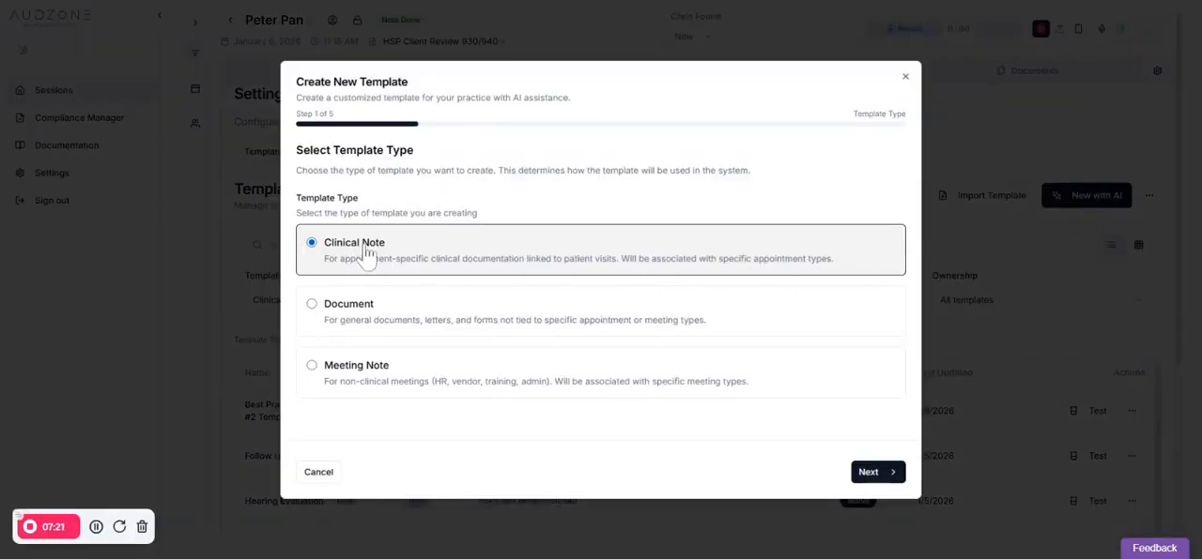
pyautogui.click(355, 324)
pyautogui.click(383, 380)
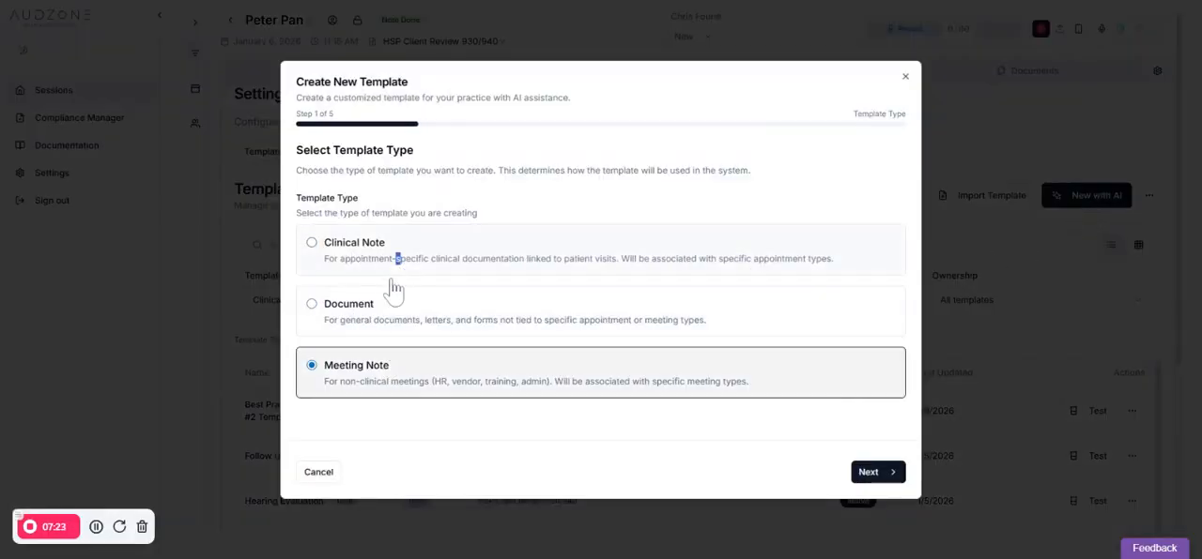
pyautogui.click(324, 259)
pyautogui.click(866, 476)
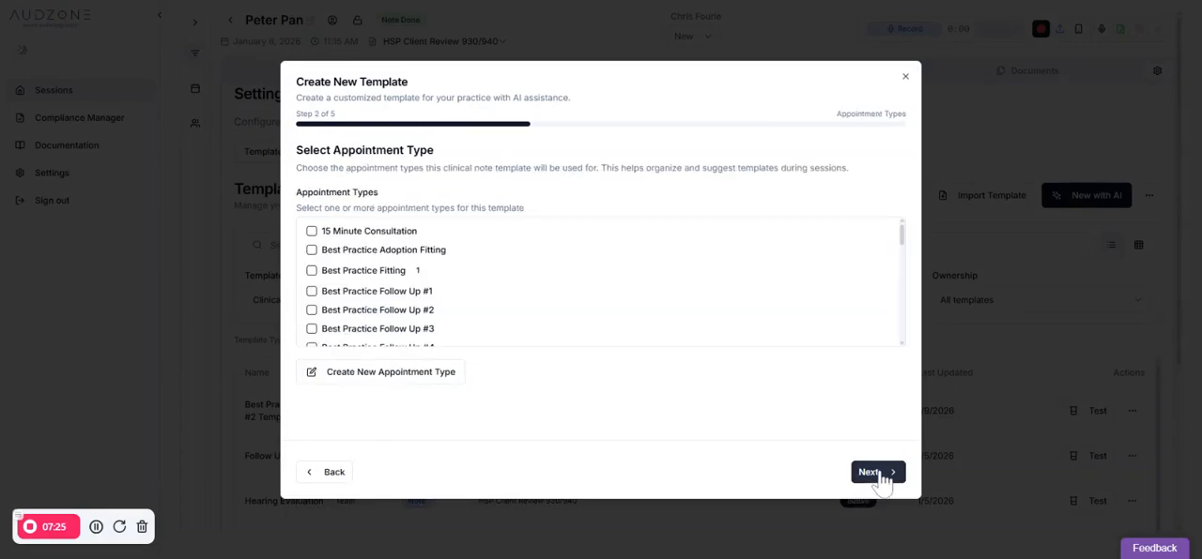
pyautogui.click(436, 251)
pyautogui.click(869, 472)
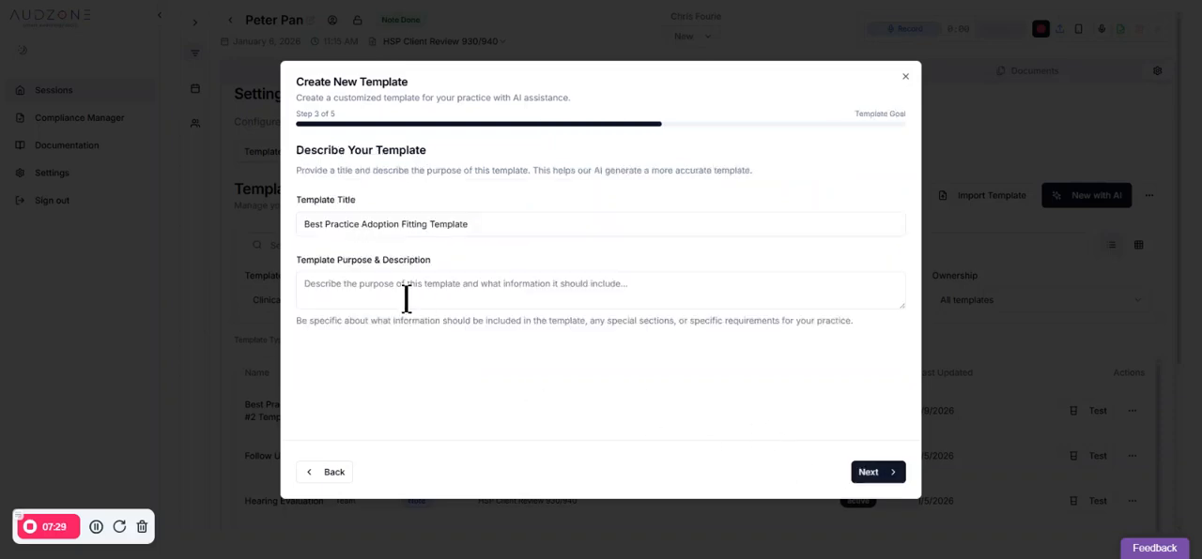
# Describe the template's purpose as "Fitting of a client who got their hearing aids elsehwere using best practices approach." and continue to compliance
pyautogui.click(385, 283)
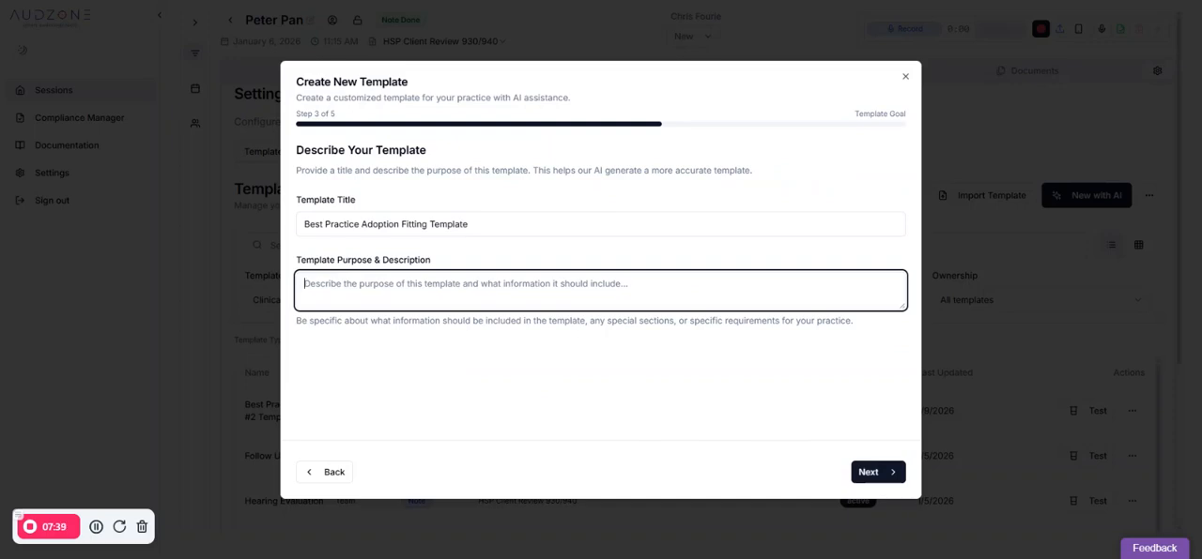
pyautogui.write('Fitting')
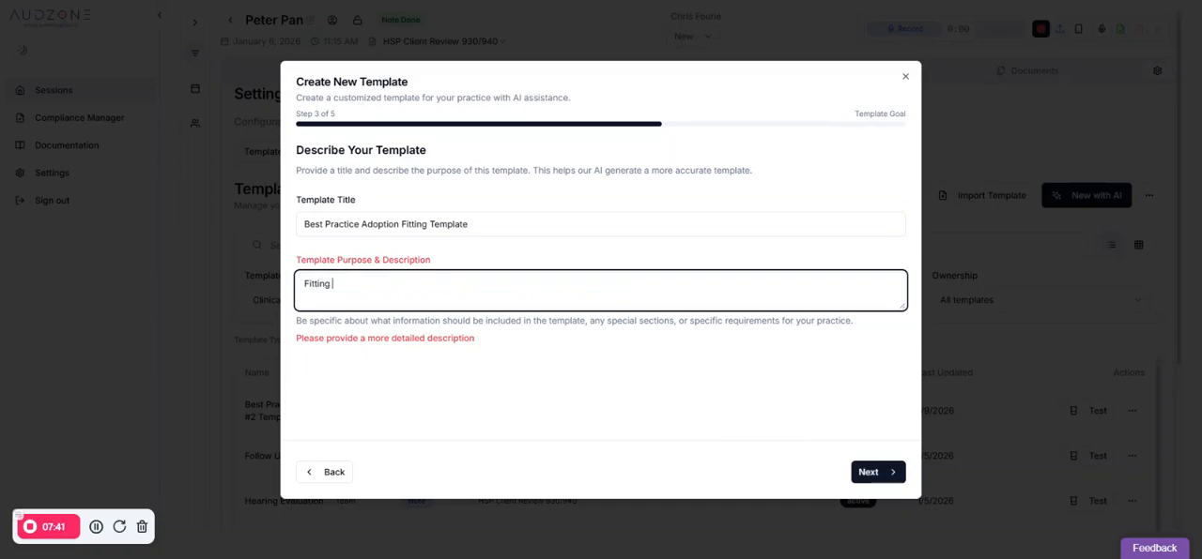
pyautogui.write(' of a client who got their hearing aids elsewhere using best practices approach.')
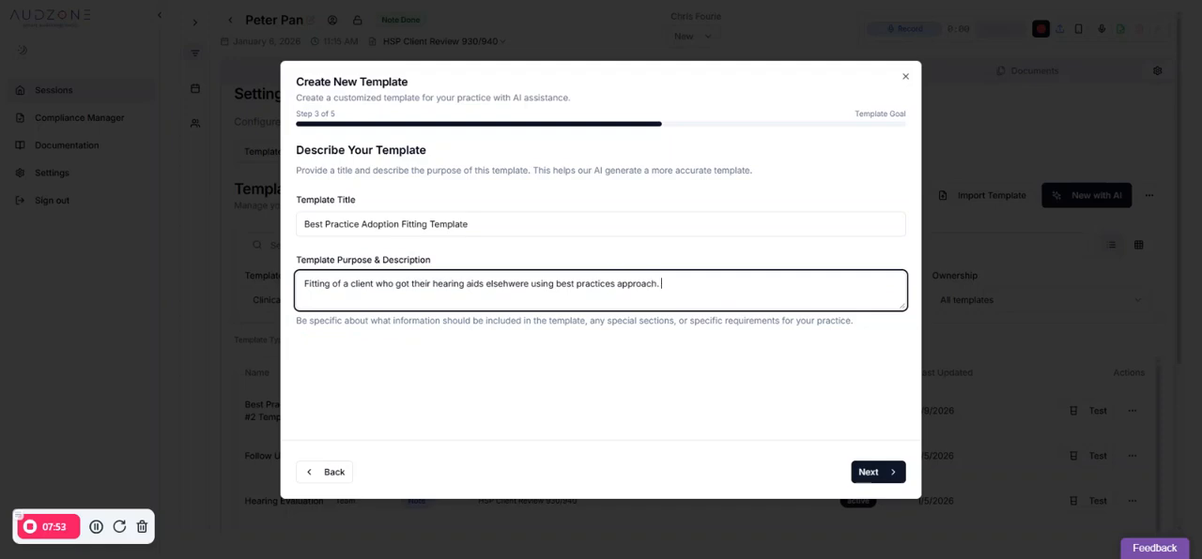
pyautogui.click(880, 472)
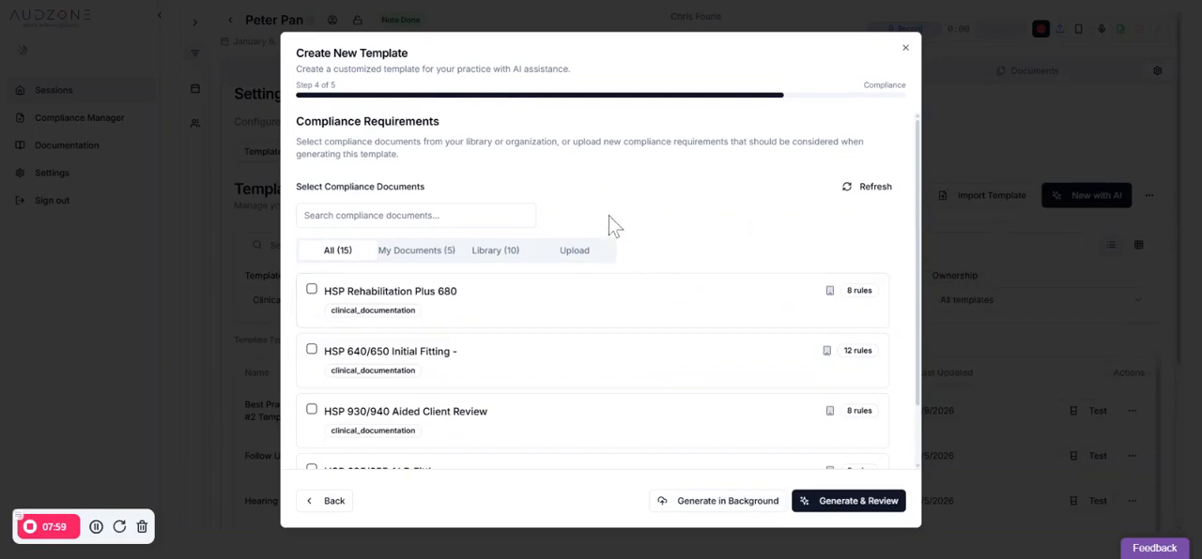
# Review the available compliance documents and upload options, and generate the template in the background without selecting any
pyautogui.scroll(-5, 663, 247)
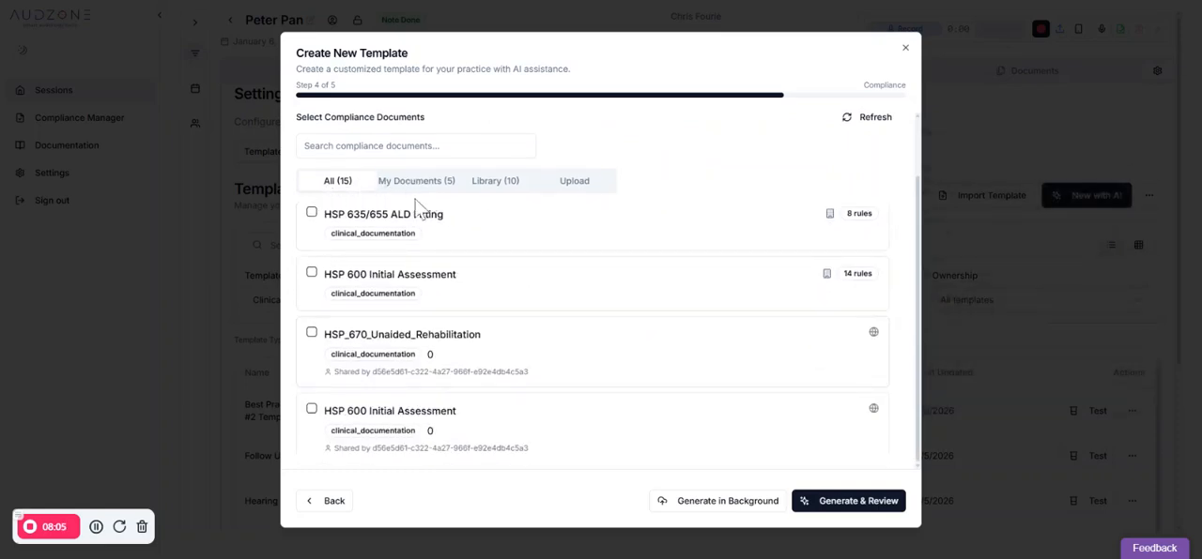
pyautogui.scroll(-2, 541, 291)
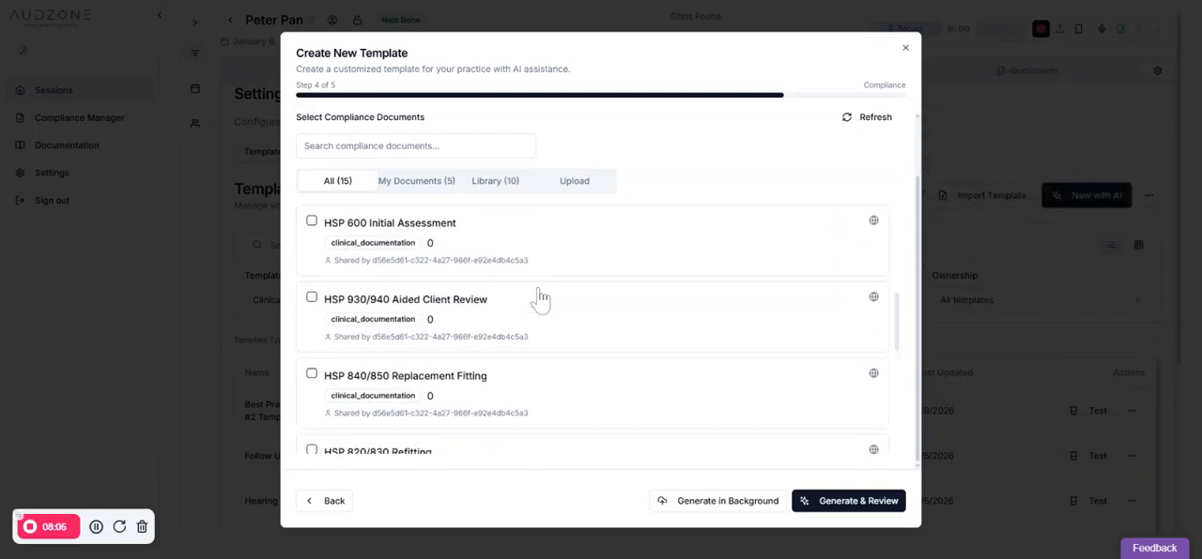
pyautogui.click(429, 186)
pyautogui.click(497, 254)
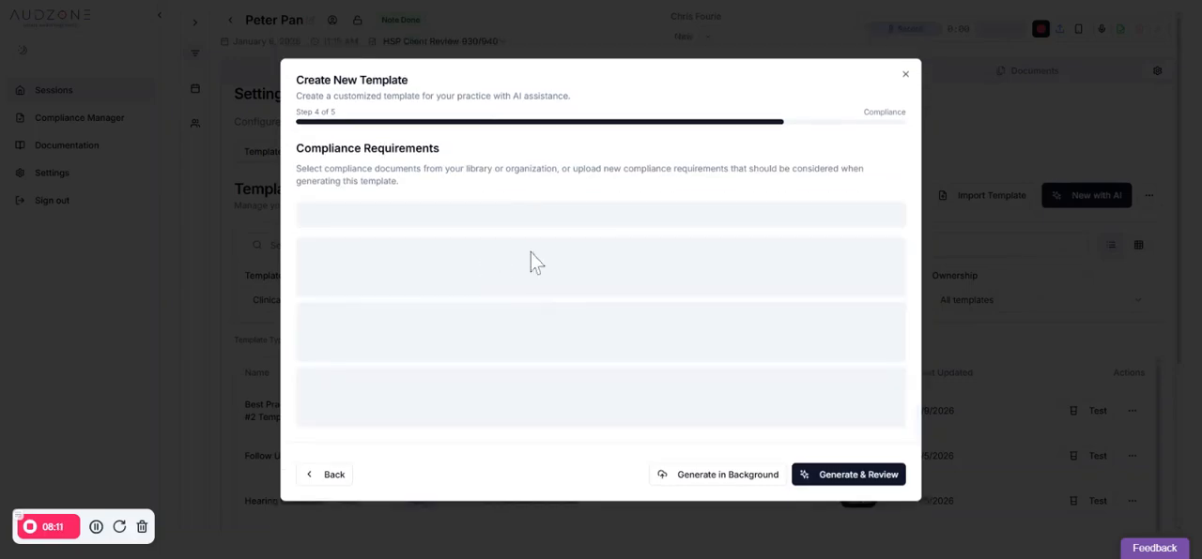
pyautogui.click(575, 256)
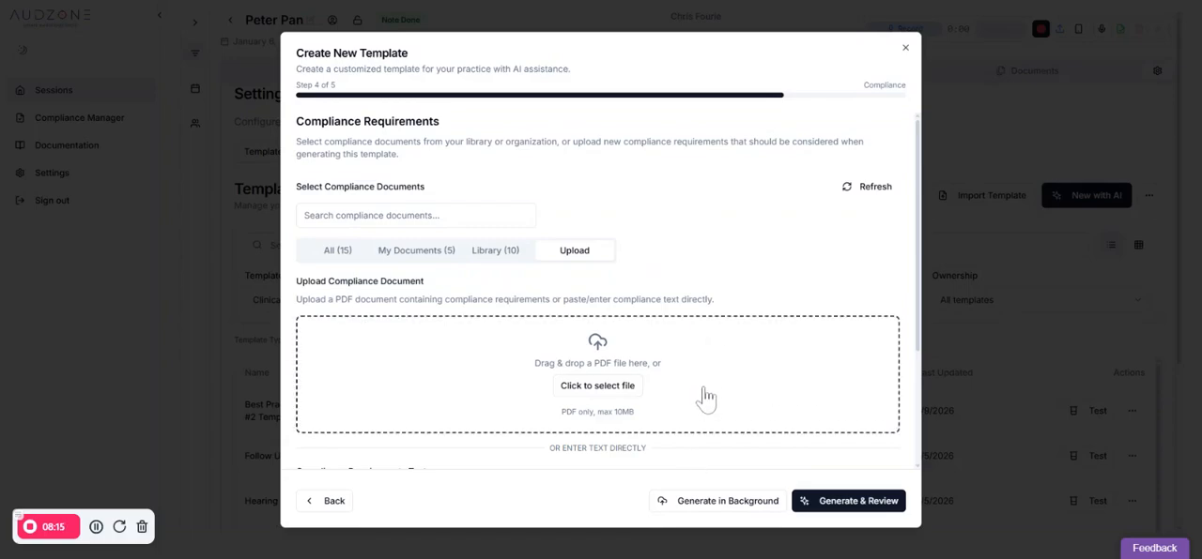
pyautogui.scroll(-3, 601, 450)
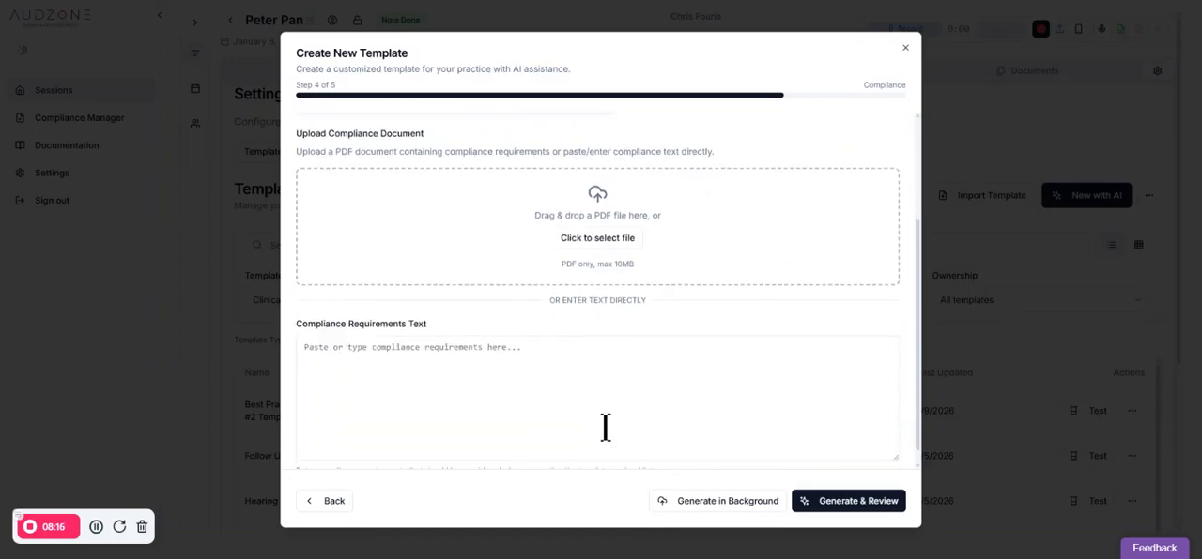
pyautogui.click(469, 355)
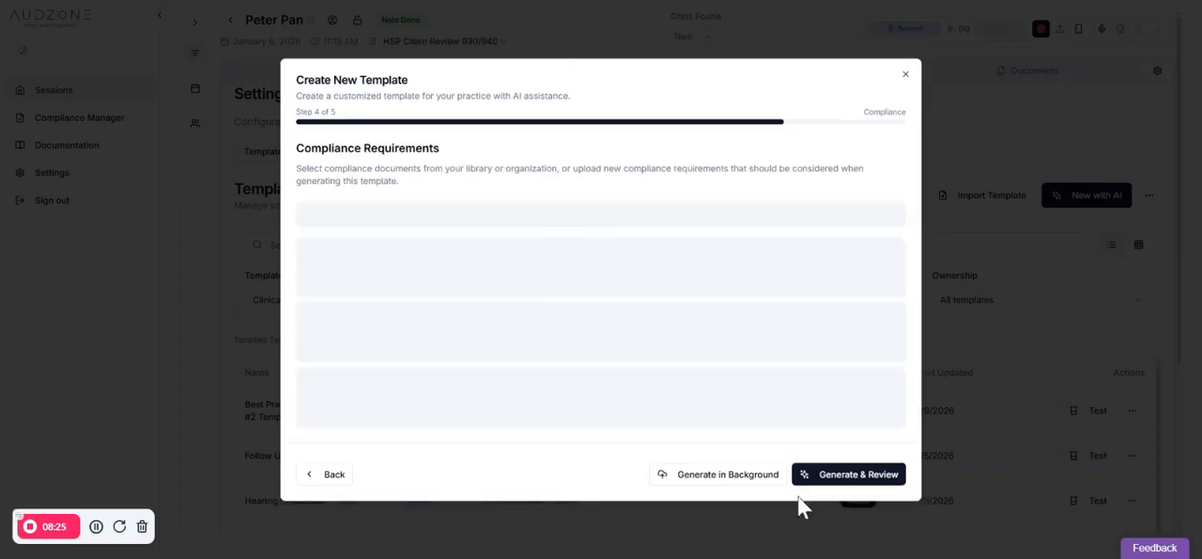
pyautogui.click(805, 503)
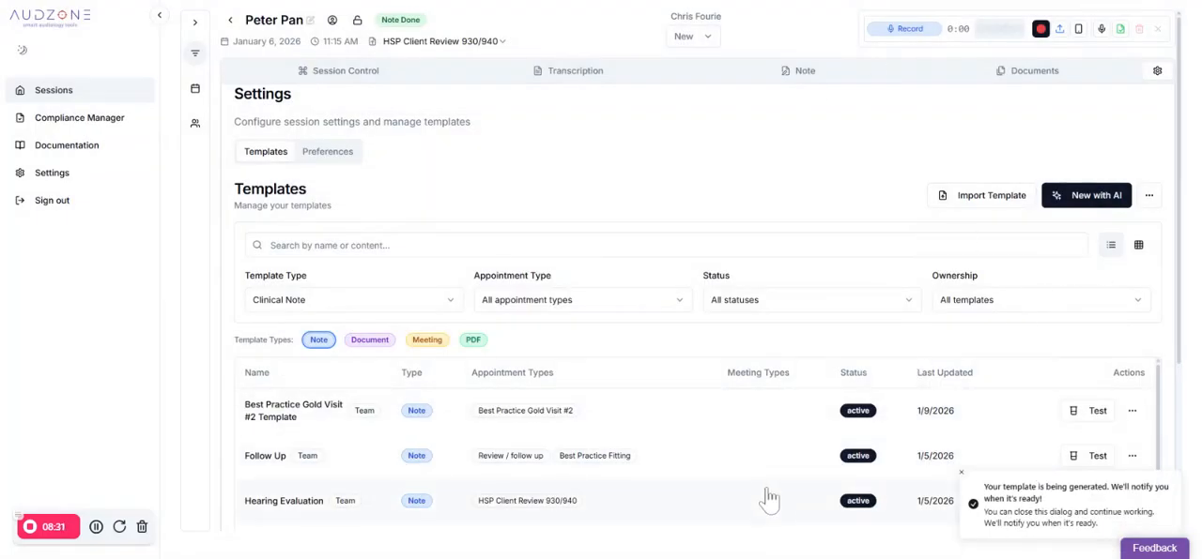
# View the Best Practice Gold Visit #2 Template's details from the template list, and close them without changes
pyautogui.scroll(-1, 766, 492)
pyautogui.scroll(1, 773, 477)
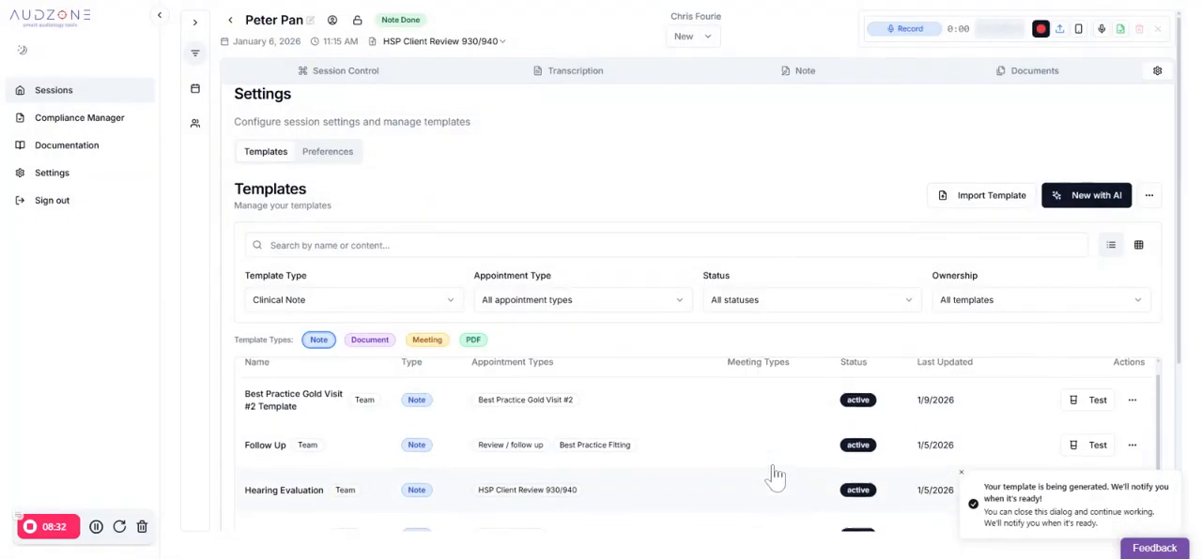
pyautogui.click(718, 420)
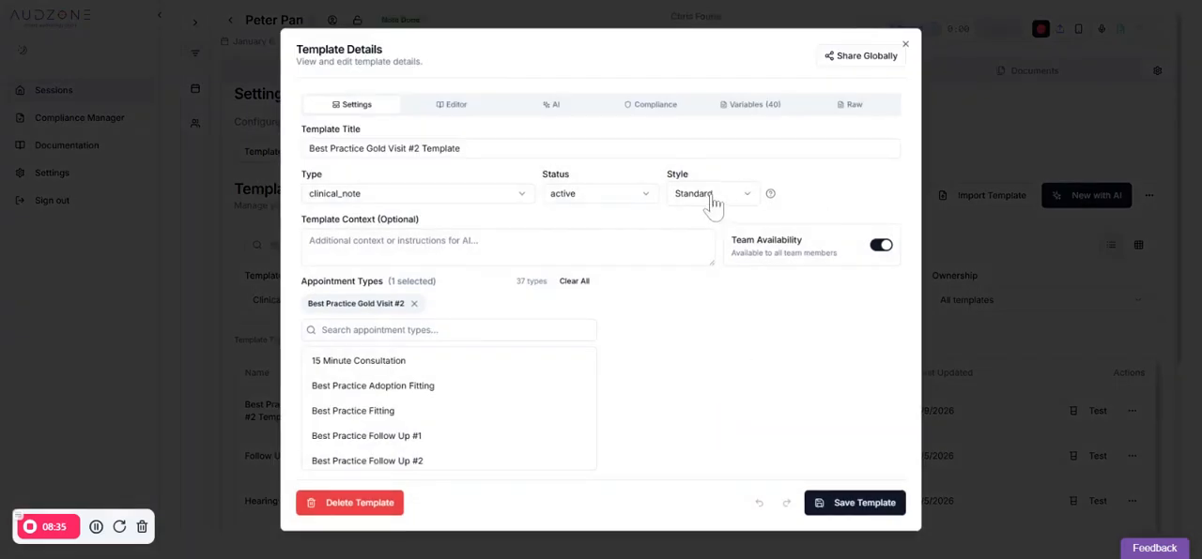
pyautogui.click(992, 123)
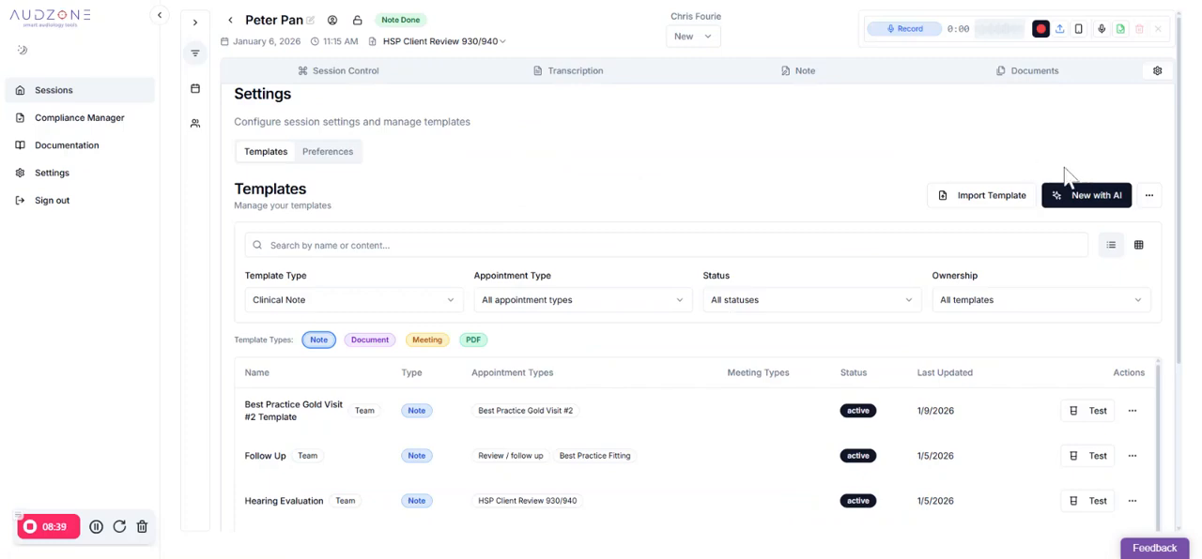
# Regenerate the session's note using the HSP Reassessment 800 template
pyautogui.click(813, 75)
pyautogui.click(870, 116)
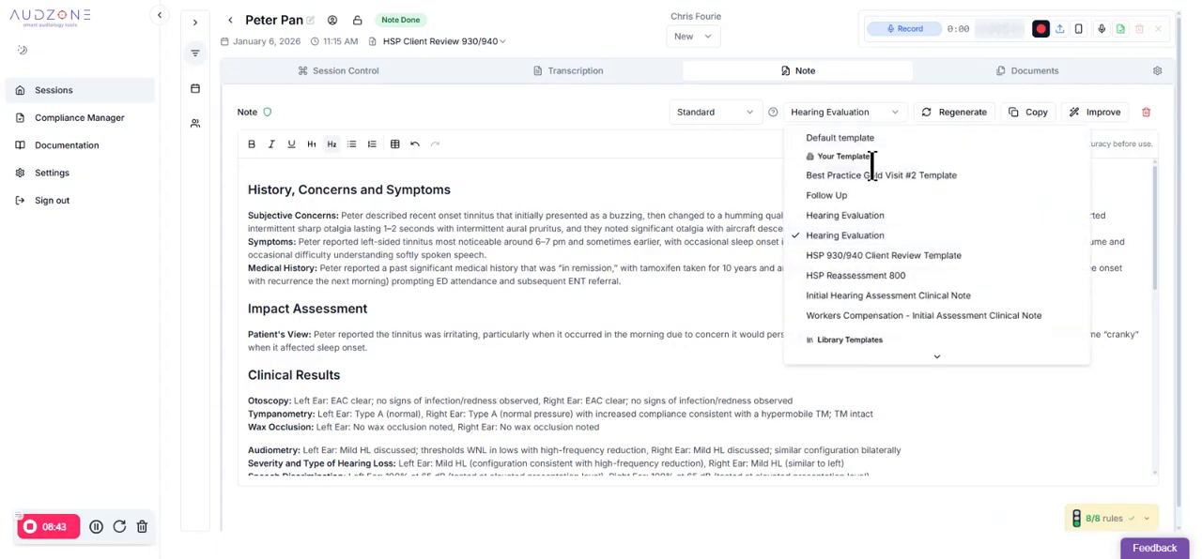
pyautogui.click(882, 218)
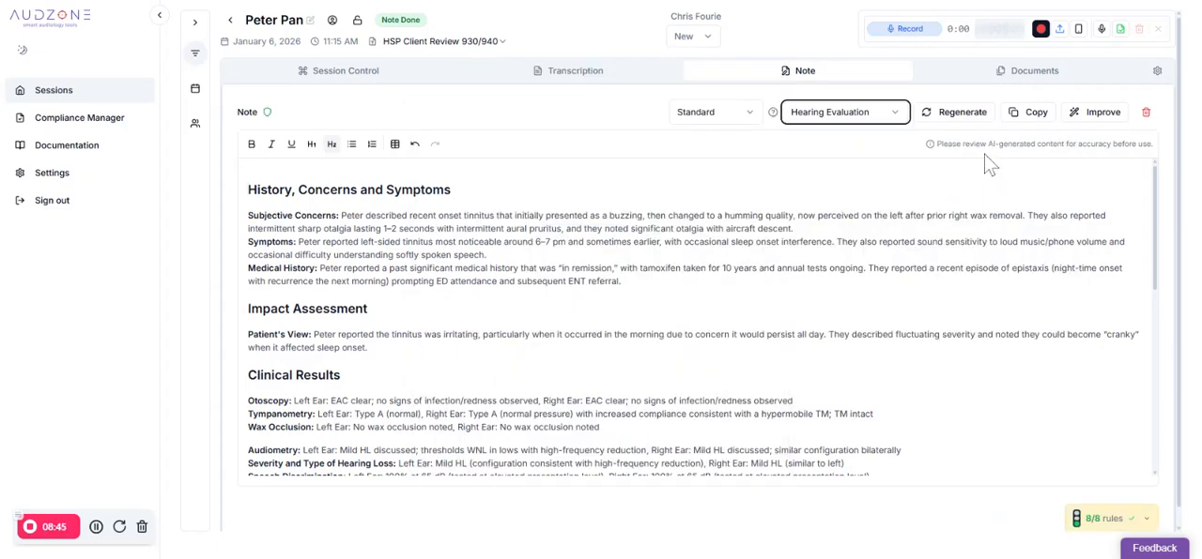
pyautogui.click(859, 115)
pyautogui.click(856, 274)
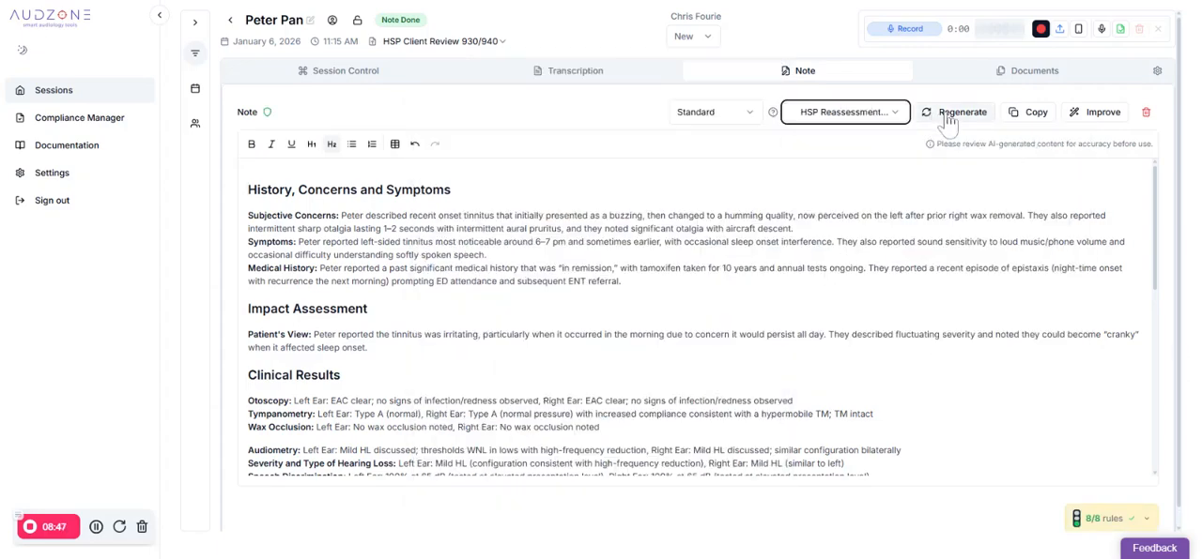
pyautogui.click(948, 113)
pyautogui.click(710, 397)
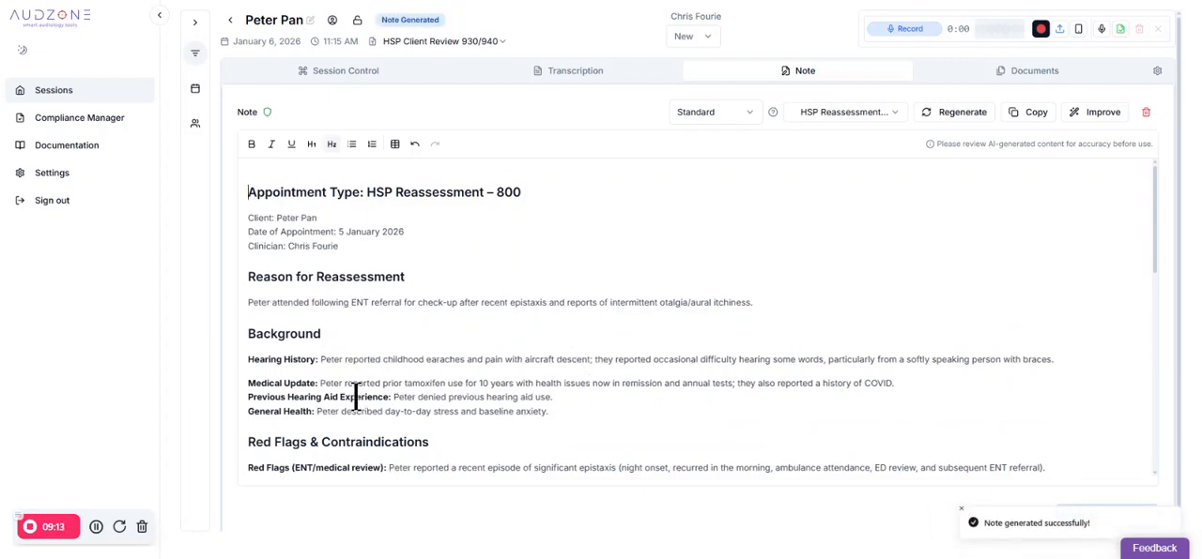
# Read the regenerated note through to its Checklist Summary, and view the AI suggestions for improving its template
pyautogui.scroll(-1, 474, 342)
pyautogui.scroll(-10, 474, 340)
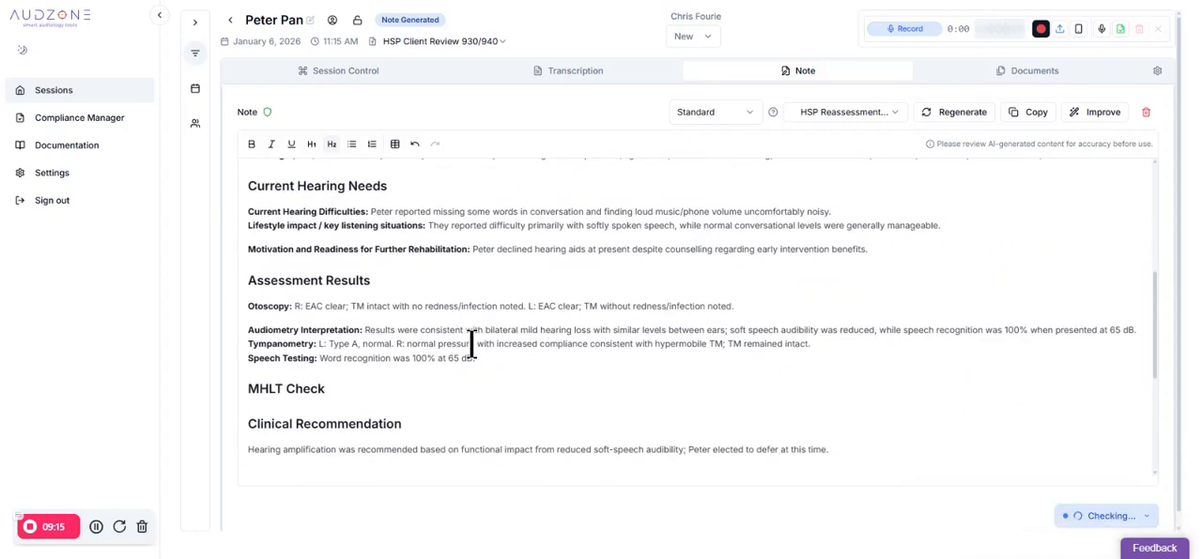
pyautogui.scroll(-1, 473, 346)
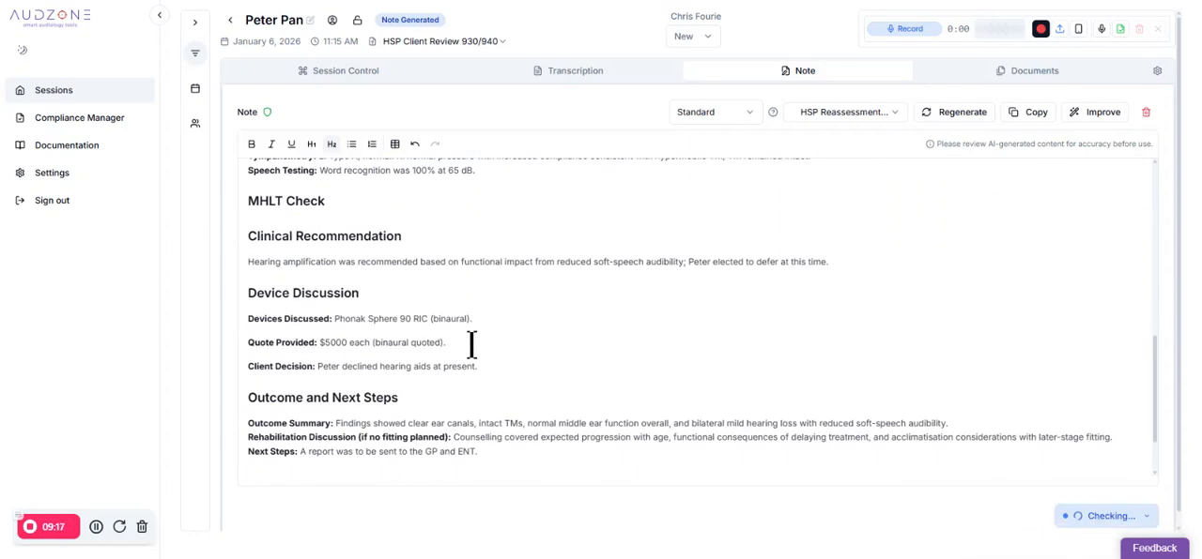
pyautogui.scroll(-3, 472, 345)
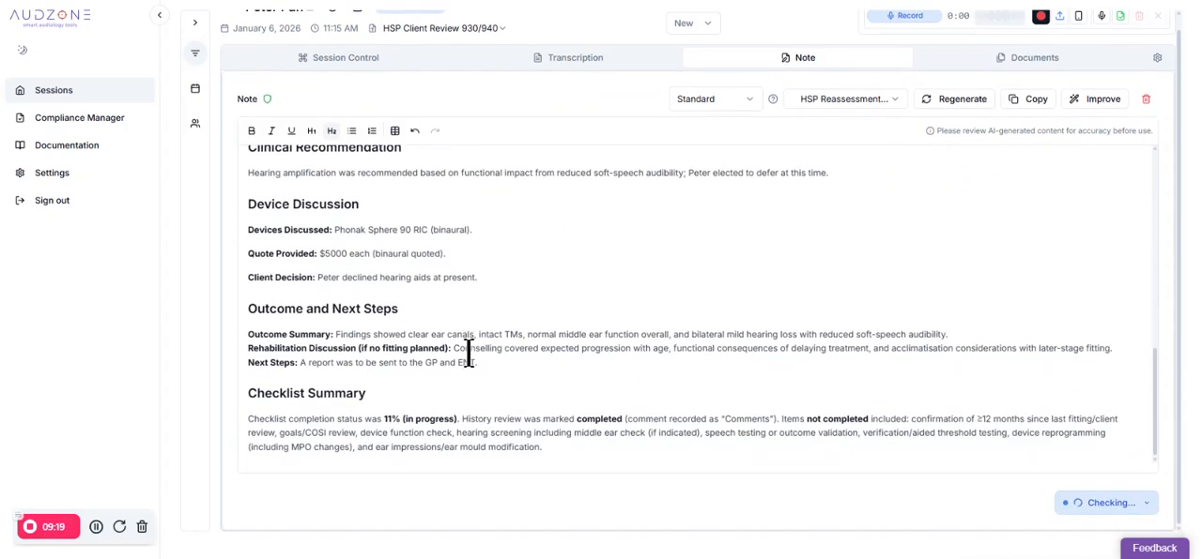
pyautogui.scroll(6, 469, 352)
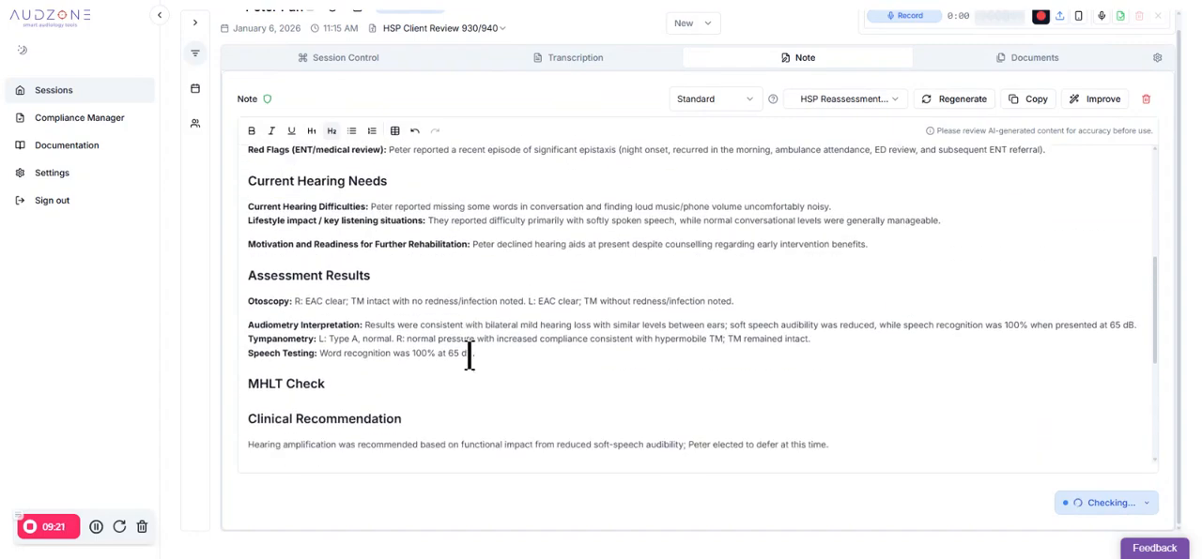
pyautogui.scroll(5, 469, 354)
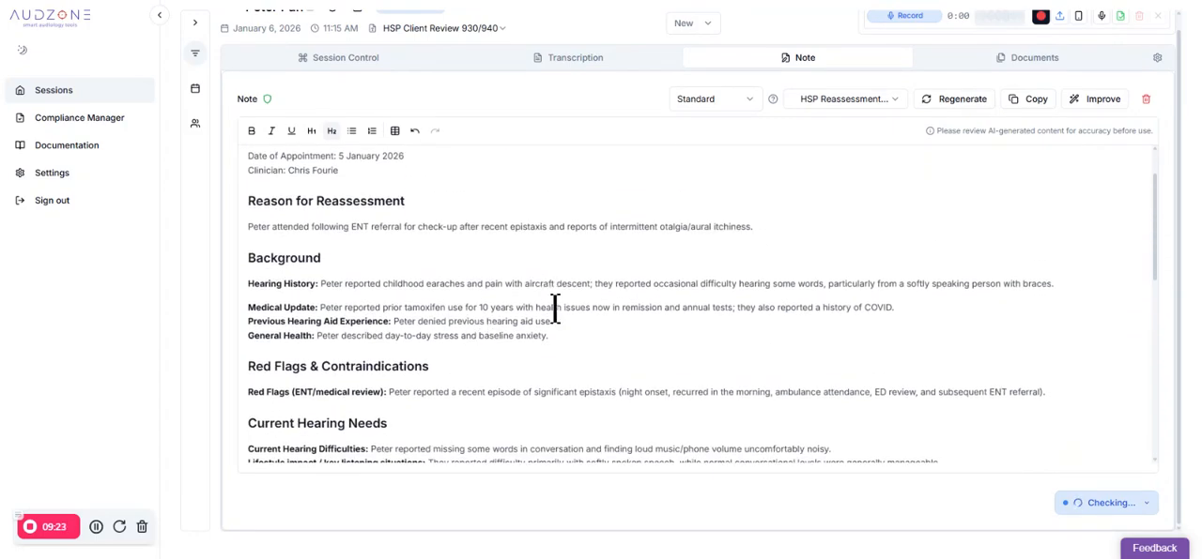
pyautogui.scroll(3, 576, 317)
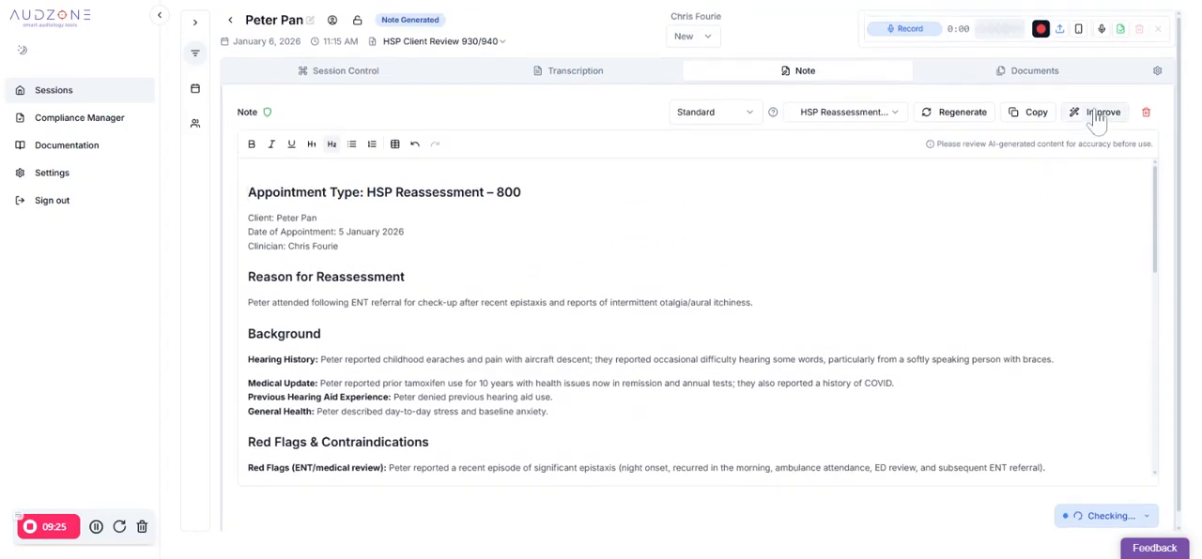
pyautogui.click(1097, 116)
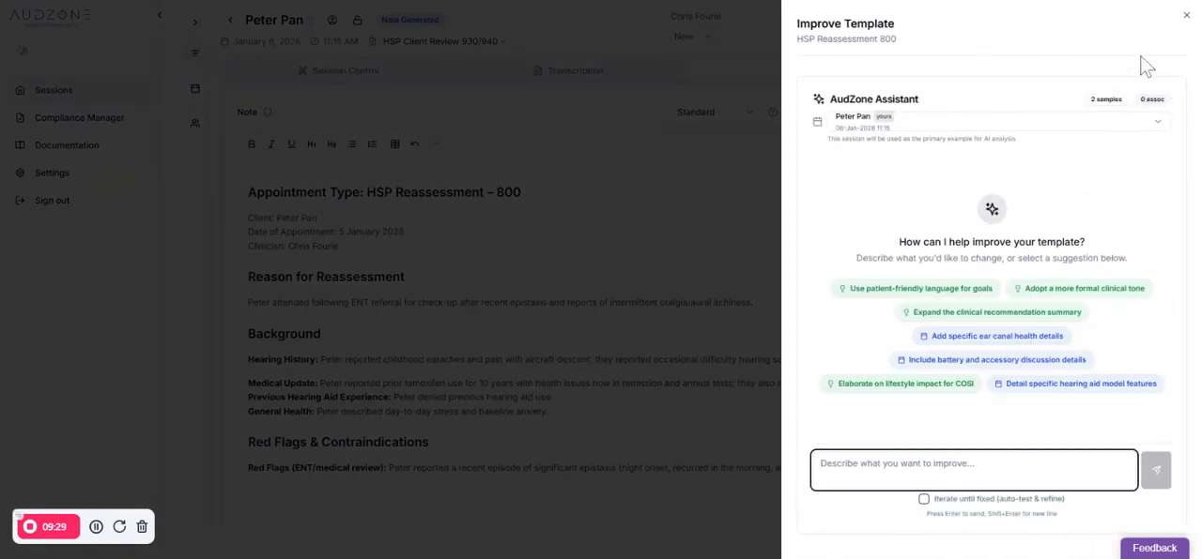
pyautogui.click(1185, 19)
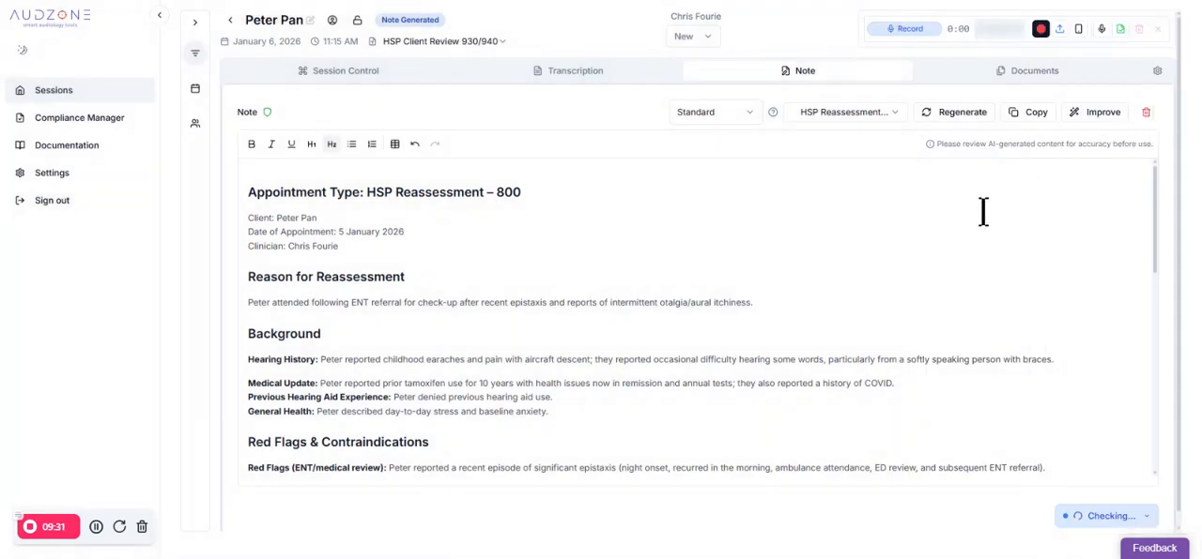